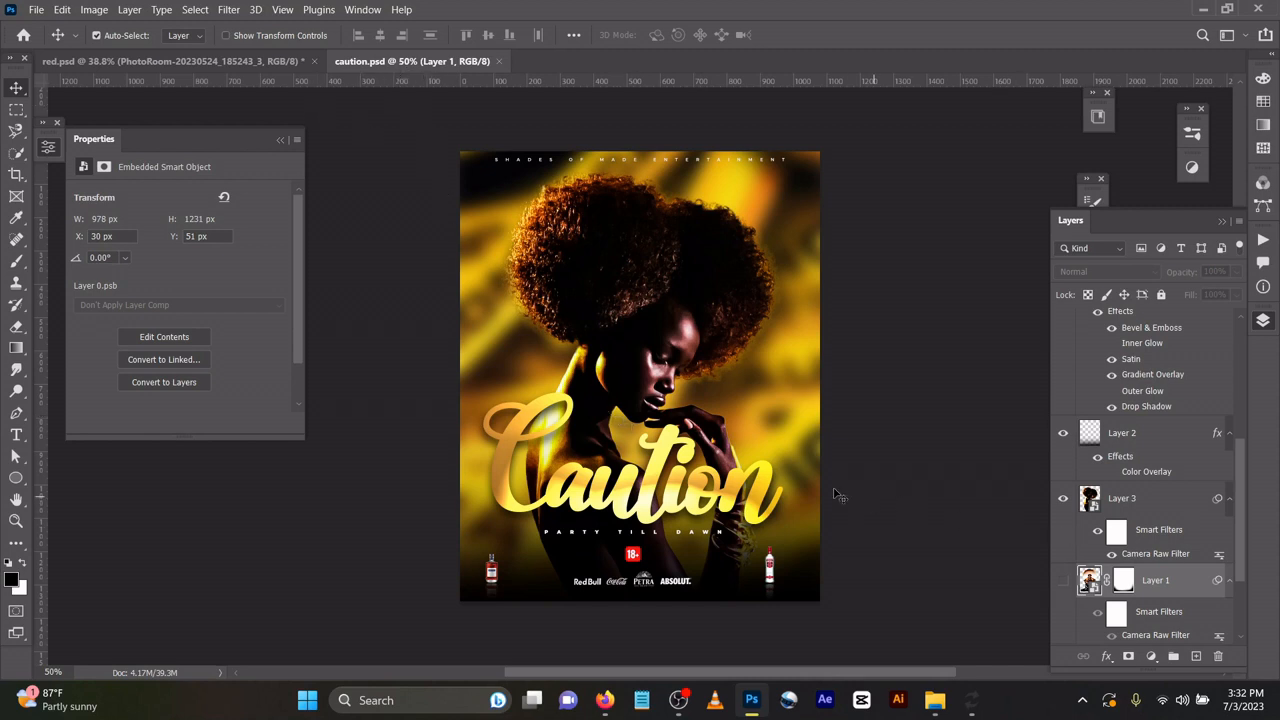
Compare the flyer background with its Gaussian Blur smart filter turned off and back on
scroll(575, 422, "down", 1)
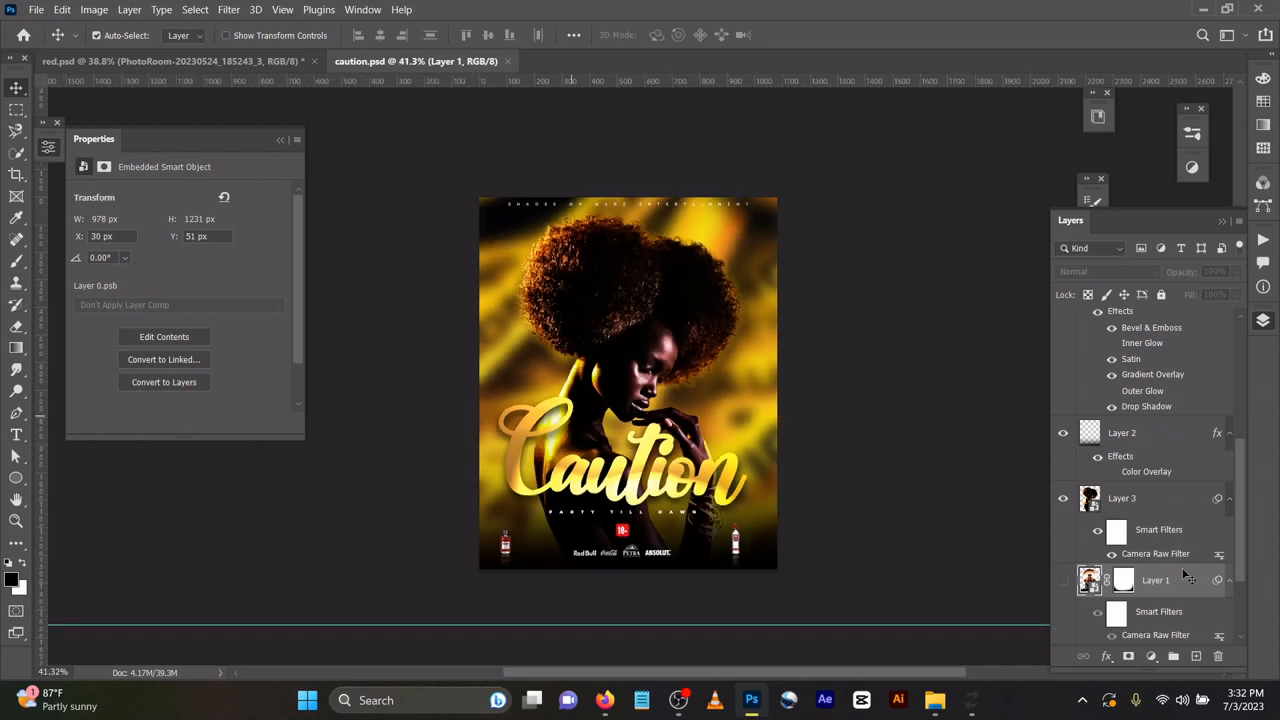
scroll(1185, 575, "down", 3)
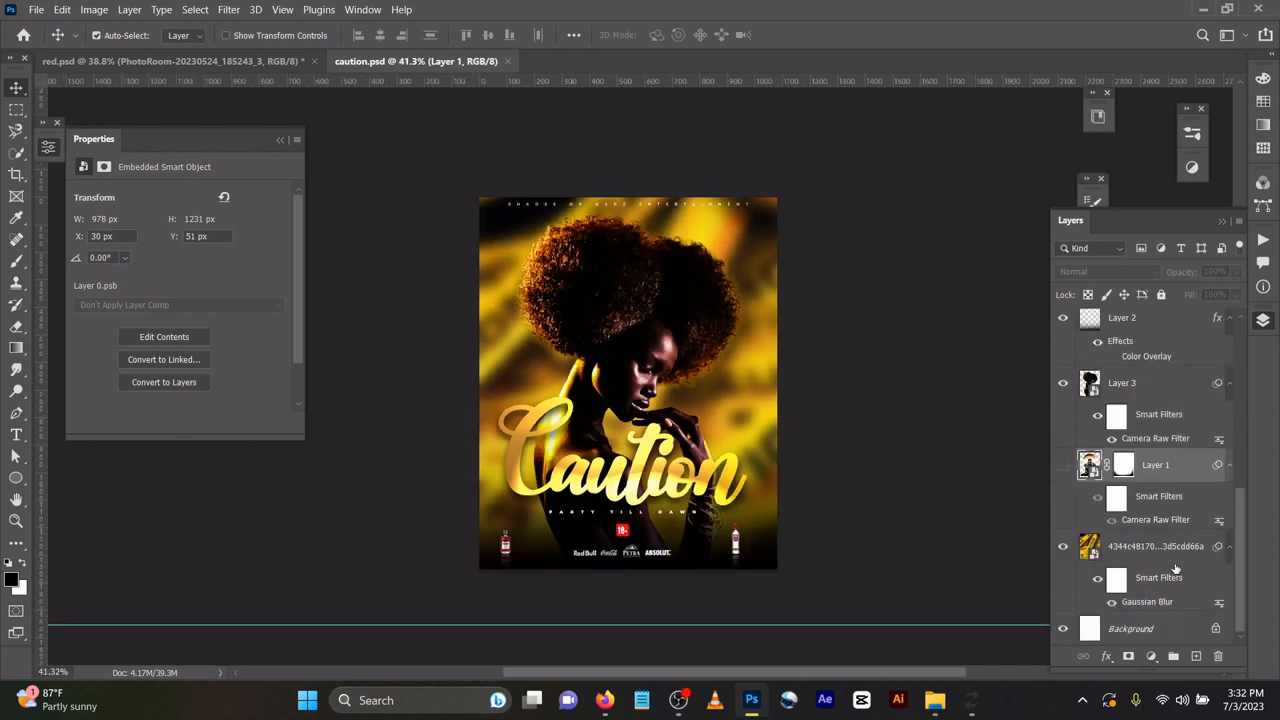
left_click(1111, 605)
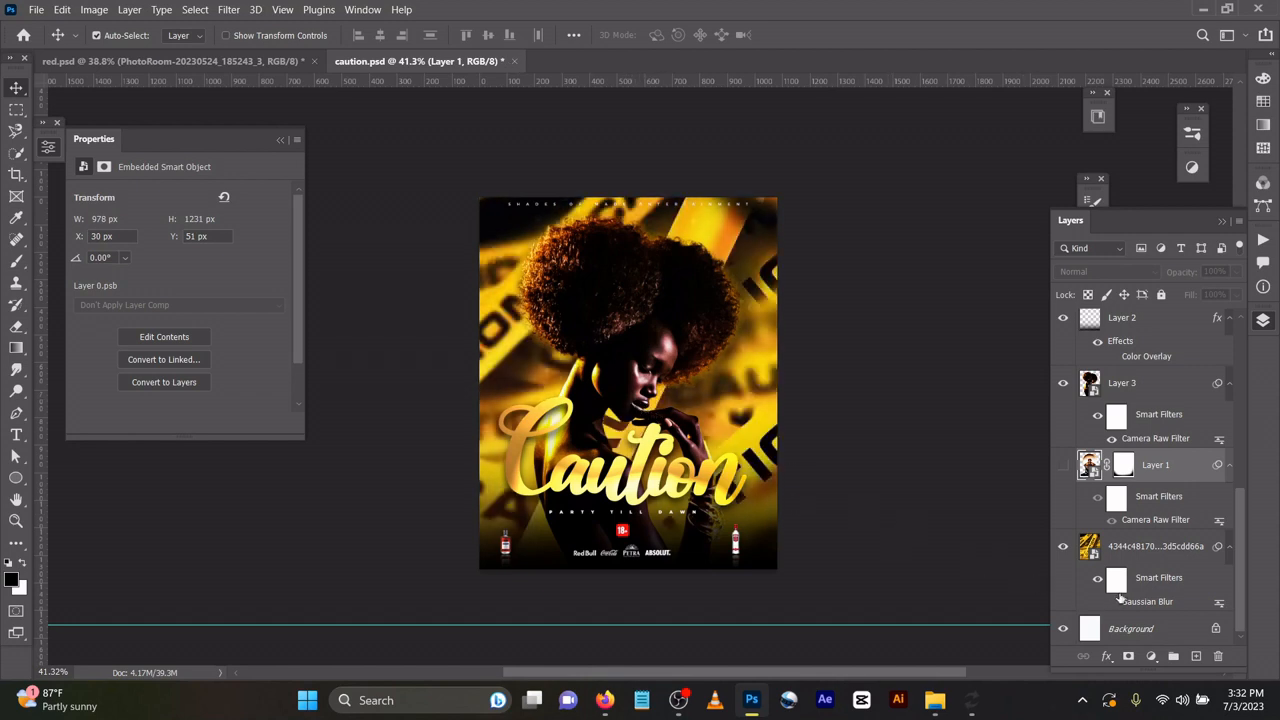
left_click(1112, 603)
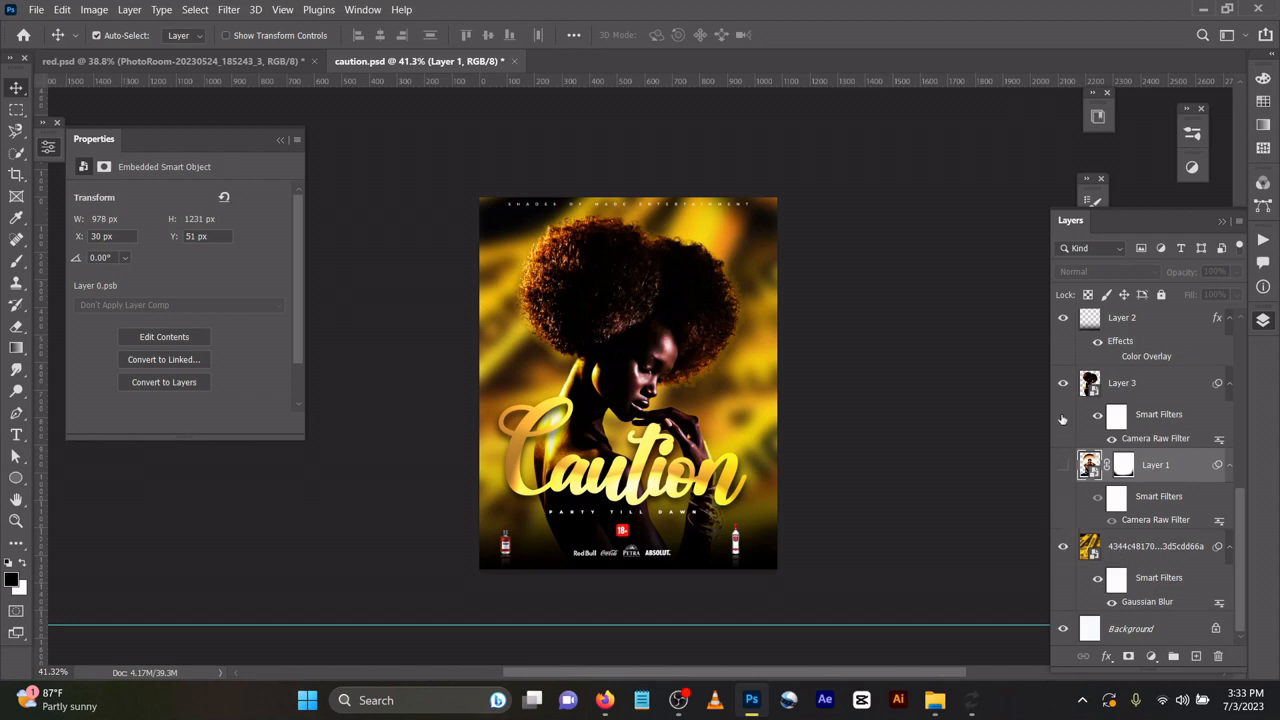
Hide all visible layers above the caution-tape image, from Layer 3 up to LOGO PATROCINIO
left_click_drag(1063, 384, 1063, 318)
scroll(1063, 335, "up", 3)
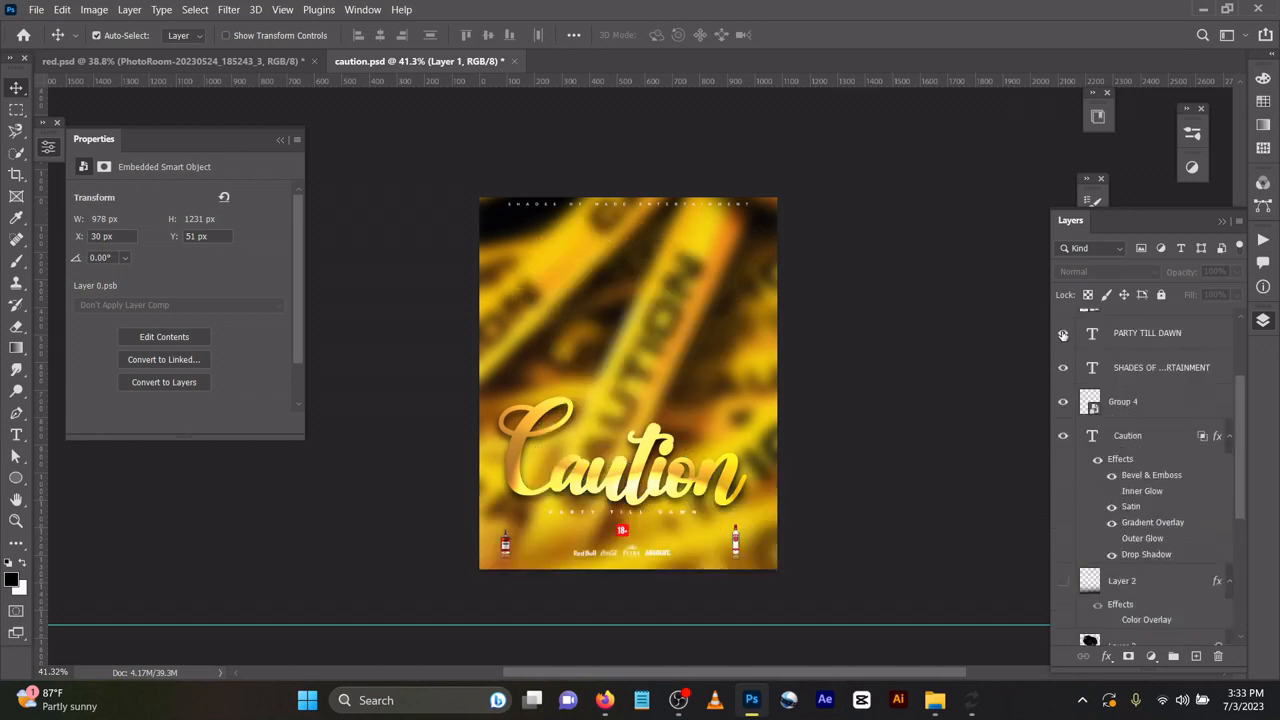
scroll(1063, 340, "up", 2)
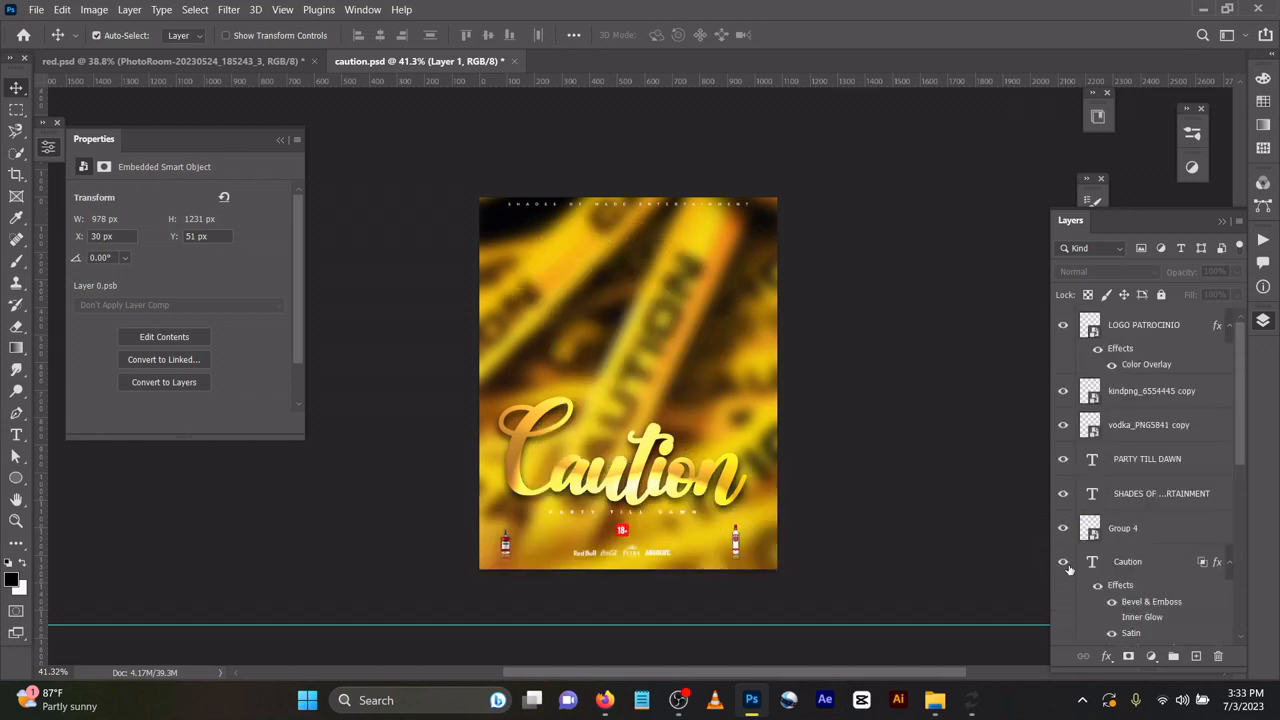
scroll(1068, 568, "down", 2)
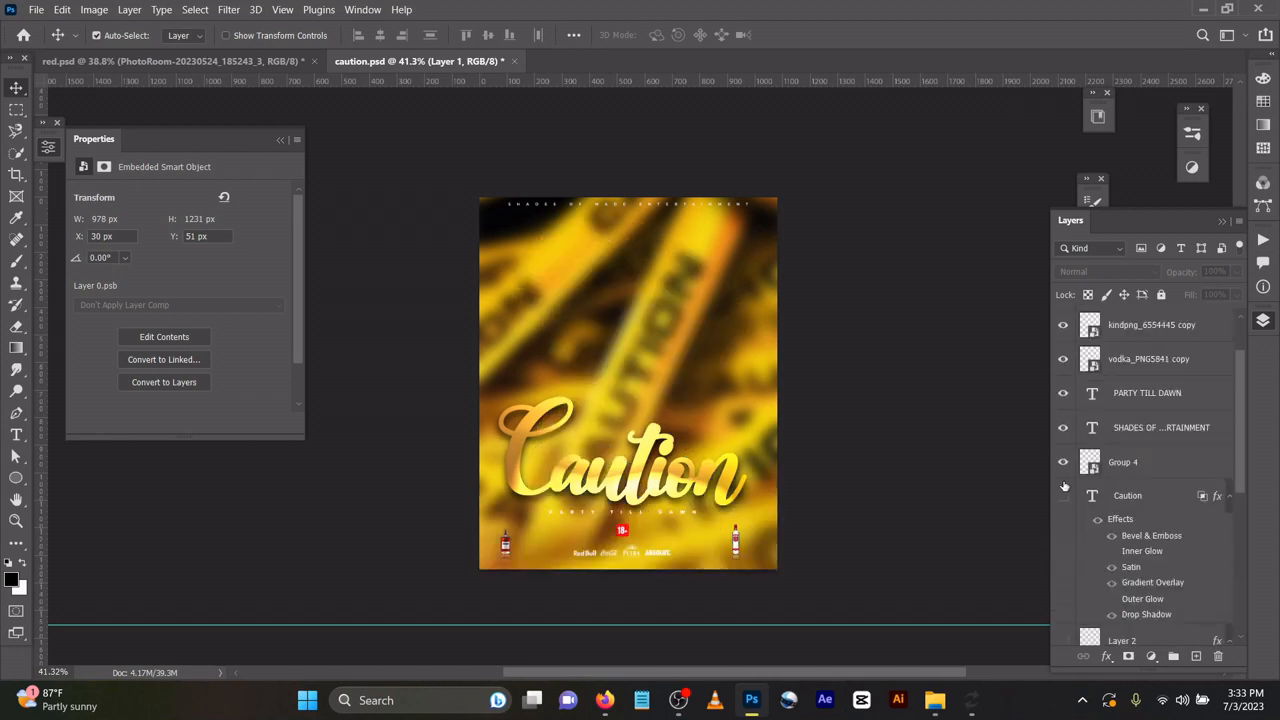
left_click_drag(1064, 486, 1065, 326)
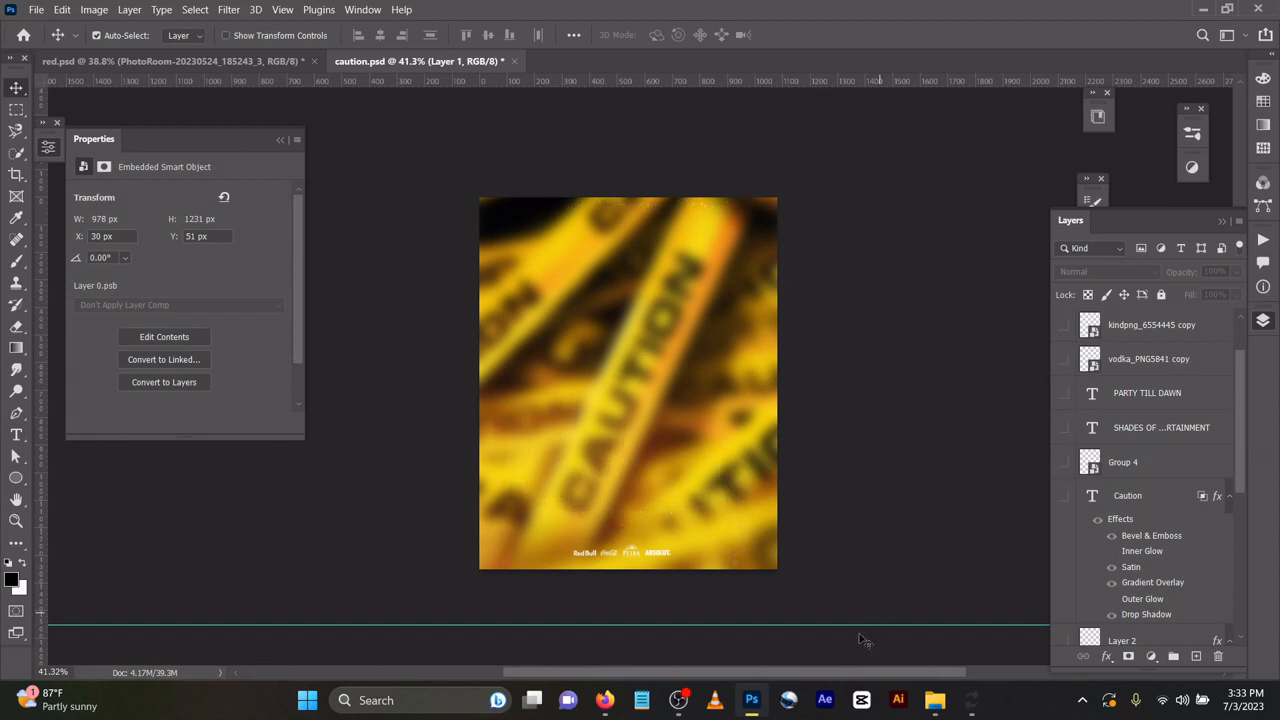
mouse_move(695, 702)
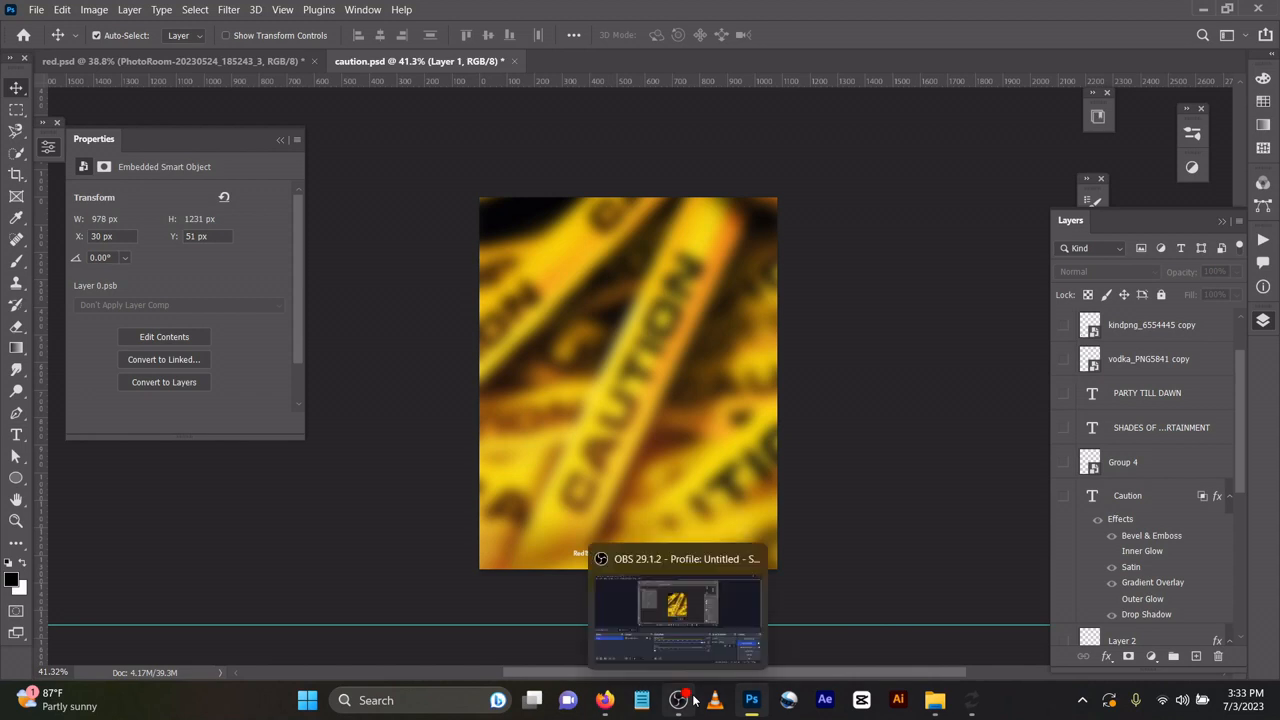
left_click(703, 645)
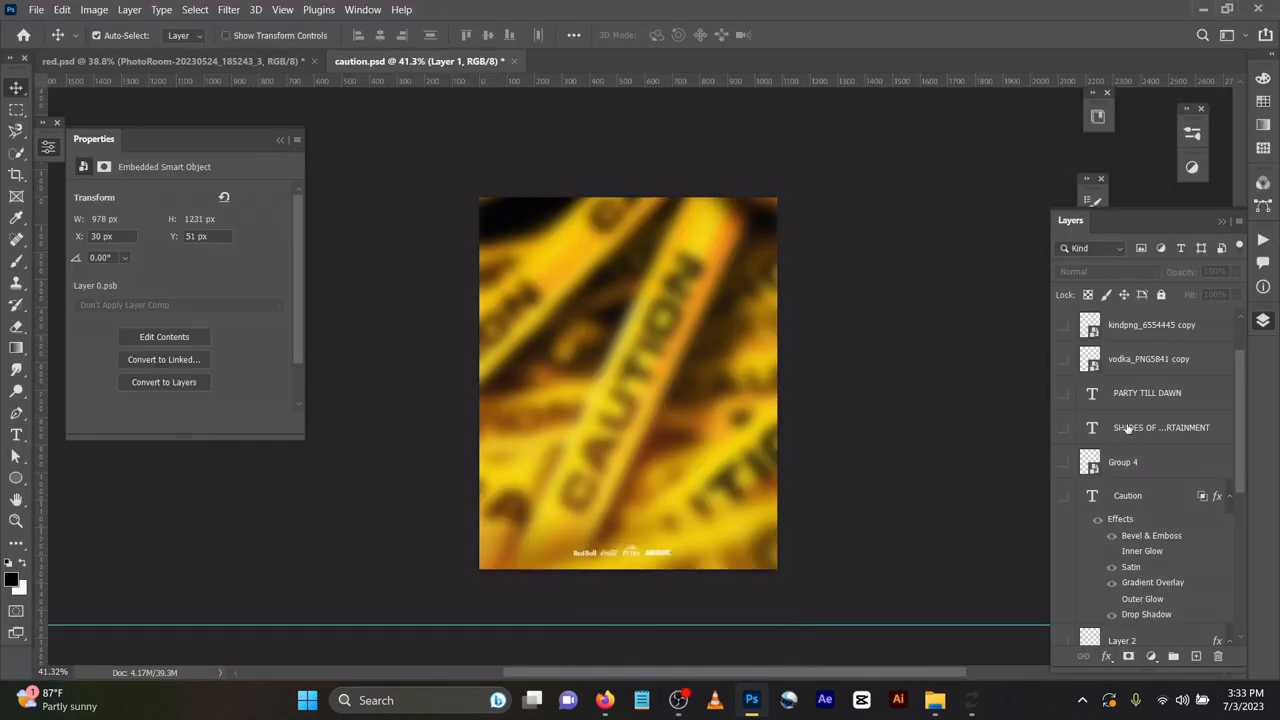
scroll(1108, 425, "up", 2)
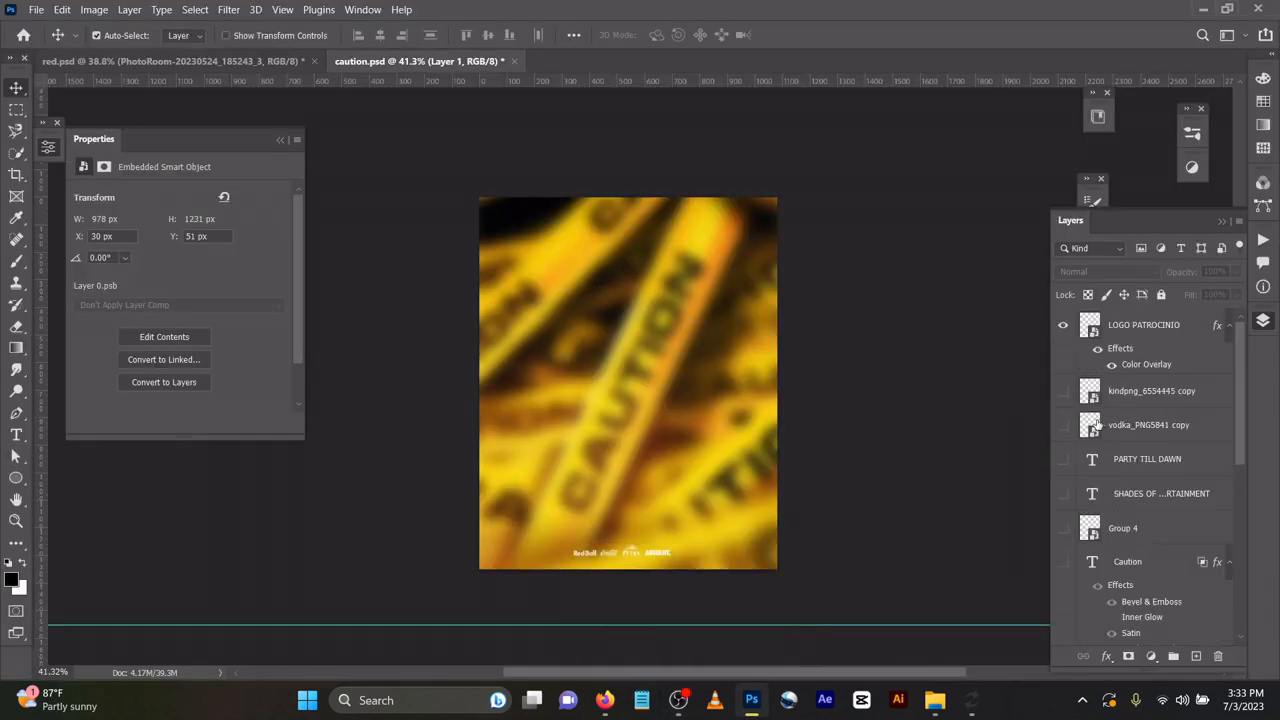
left_click(1064, 328)
Compare the isolated caution-tape image without and with its Gaussian Blur smart filter
scroll(1147, 492, "down", 5)
scroll(1147, 492, "down", 4)
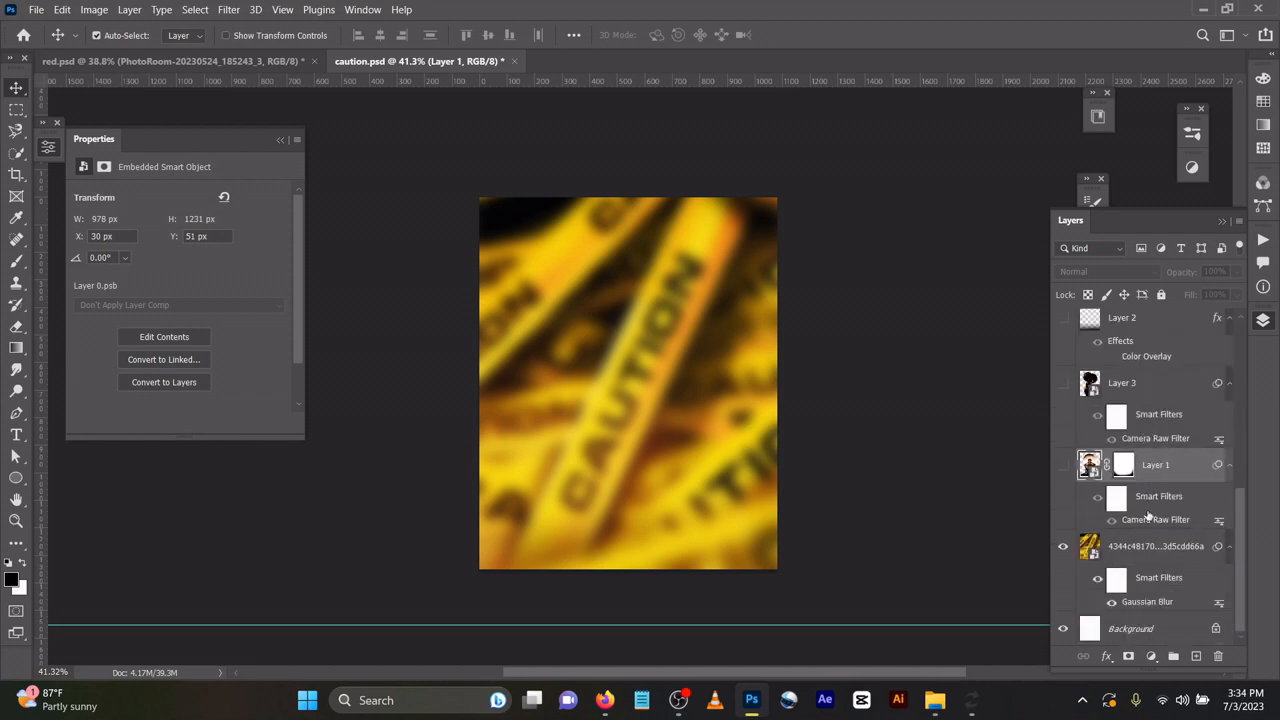
left_click(1111, 602)
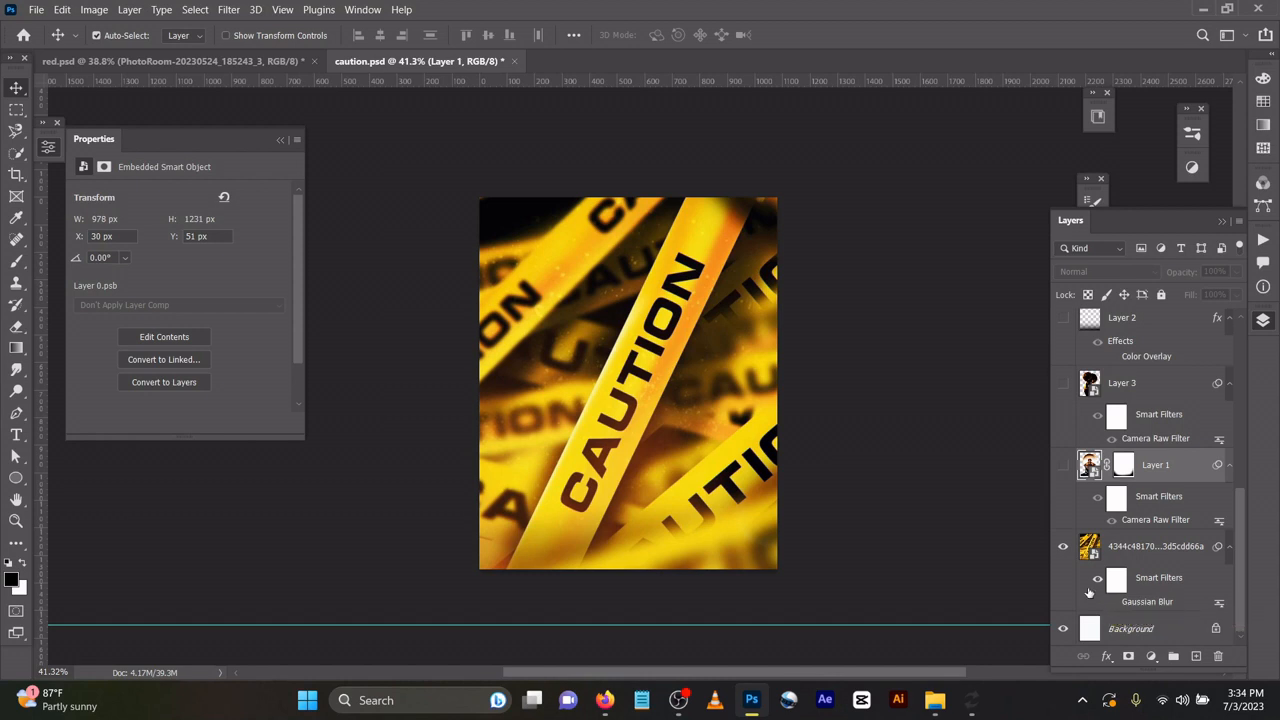
left_click(1122, 604)
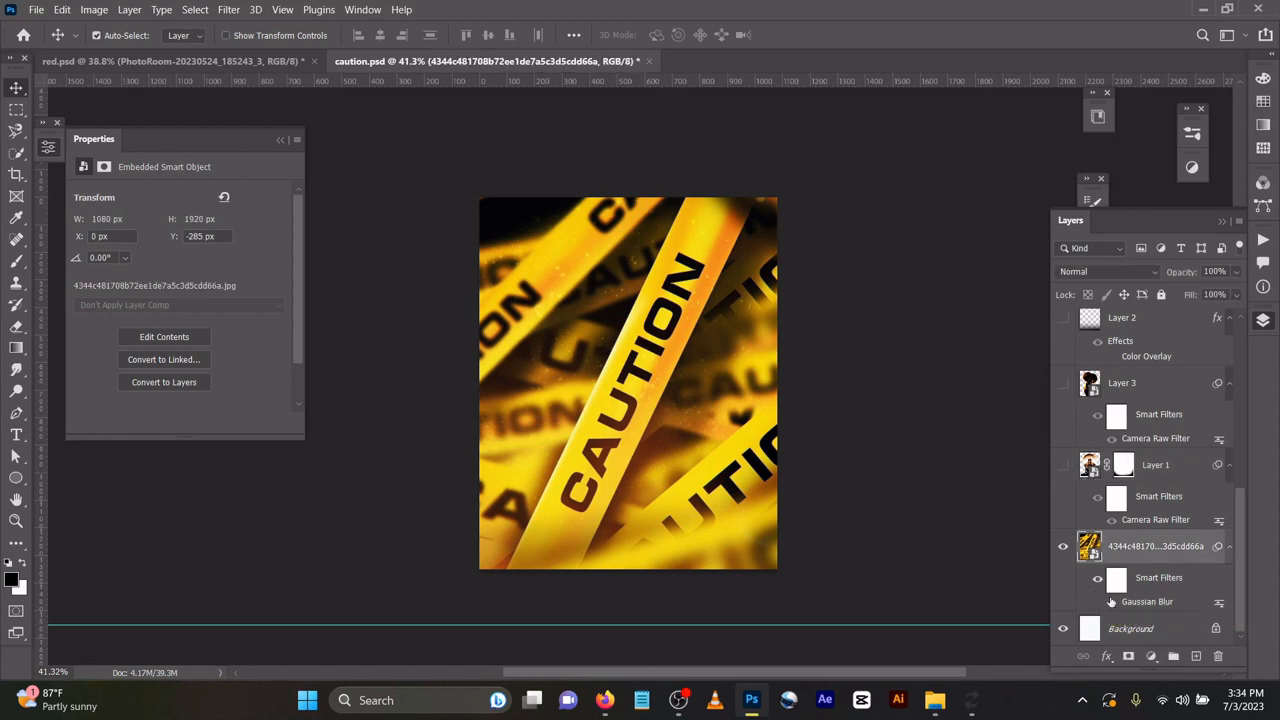
left_click(1111, 602)
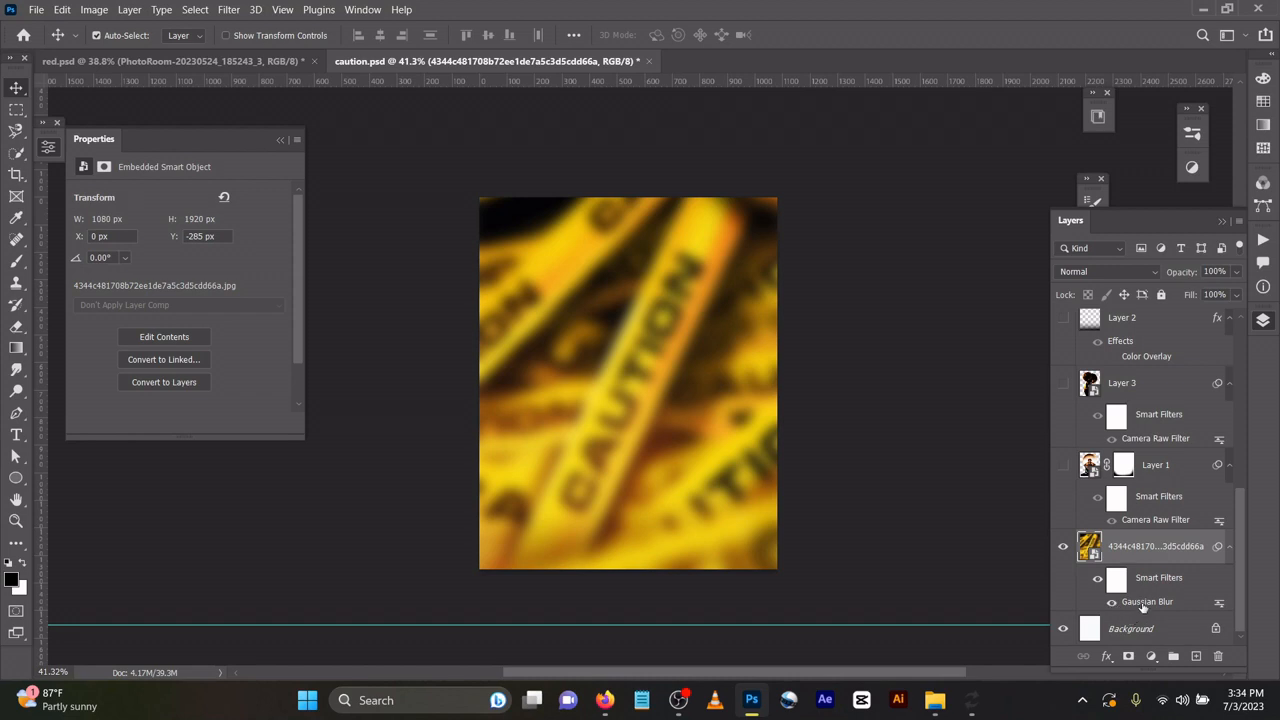
Review the radius setting of the caution-tape layer's Gaussian Blur and the available blur filters
double_click(1141, 604)
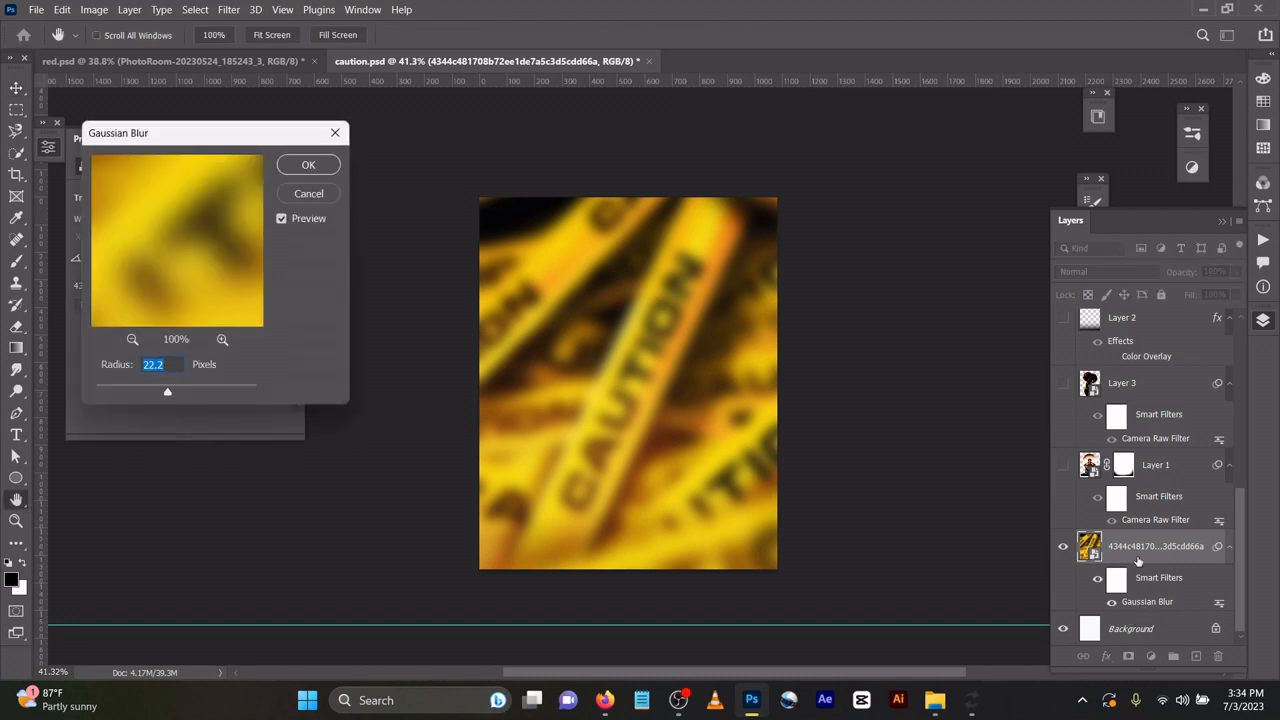
left_click(317, 170)
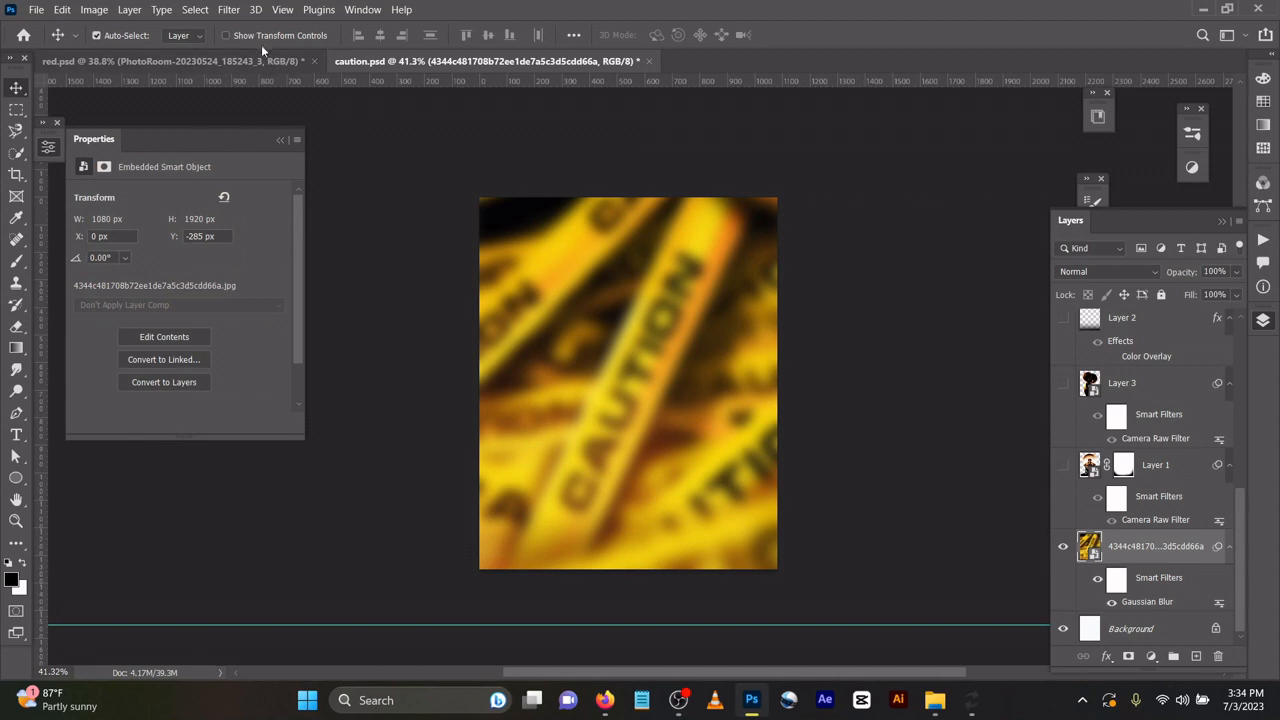
left_click(236, 10)
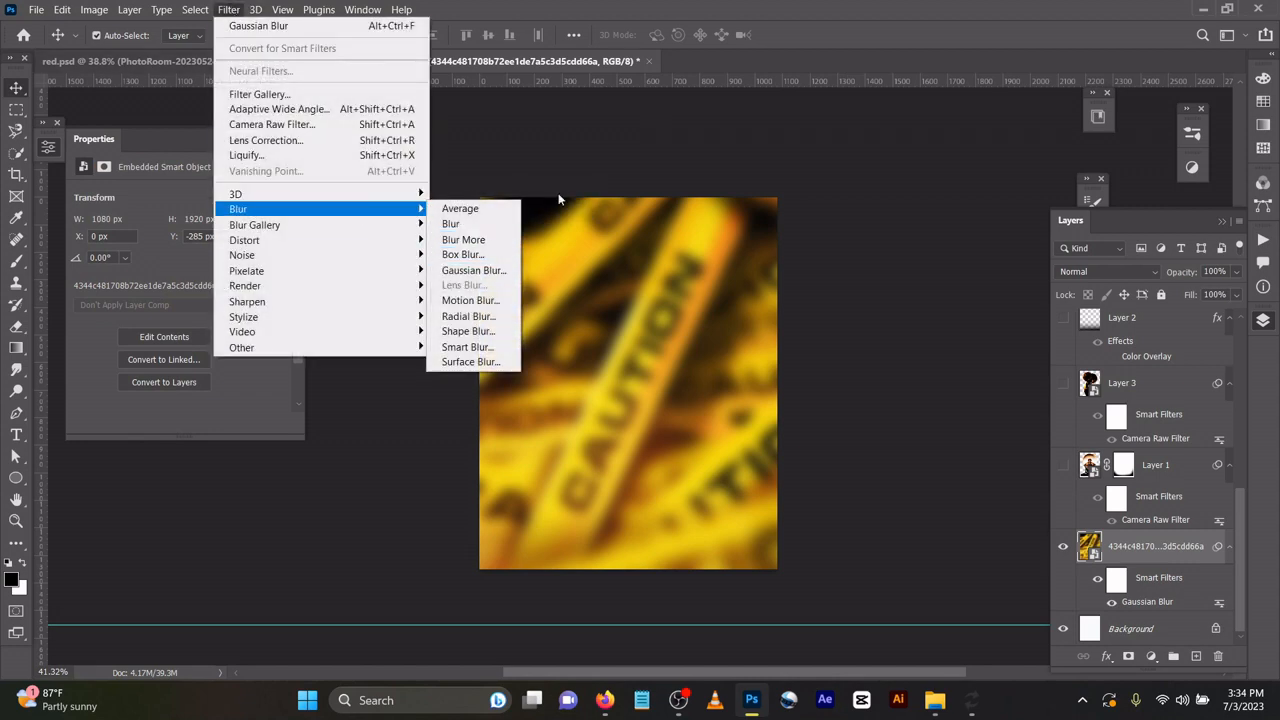
left_click(756, 166)
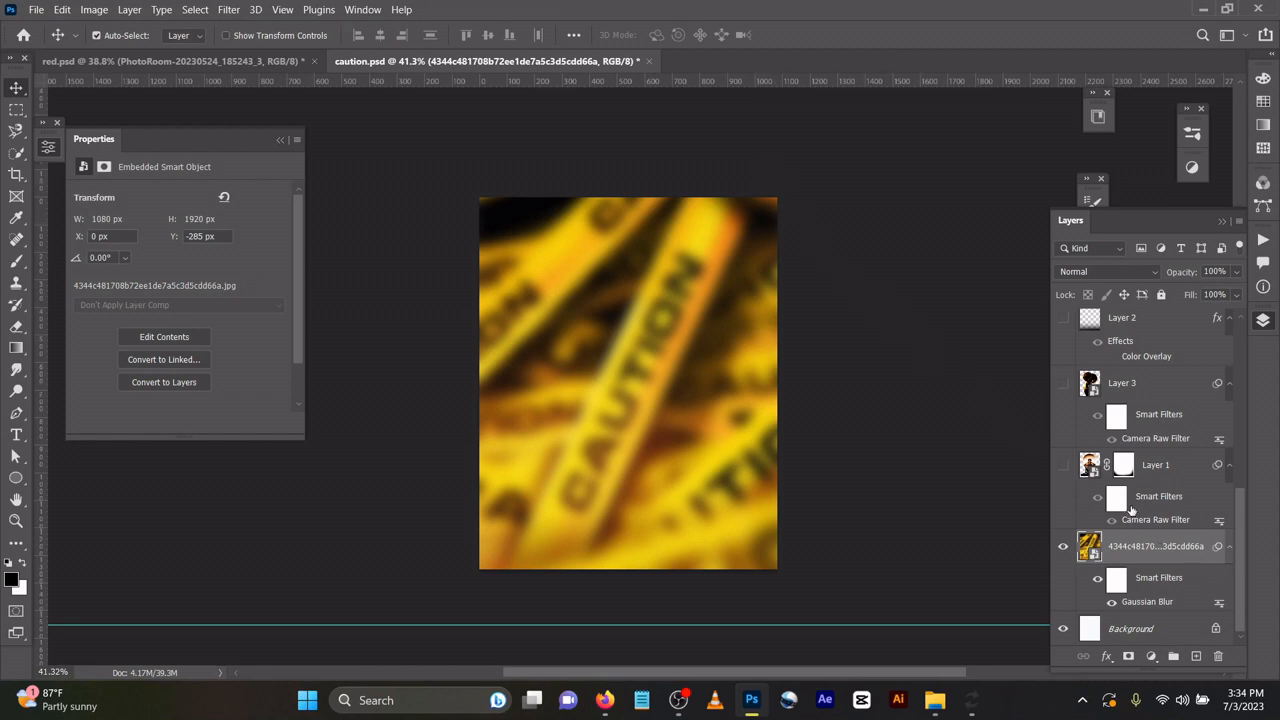
Show Layer 1, readjust Noise Reduction in its Camera Raw filter and check the filter's Basic settings
left_click(1063, 466)
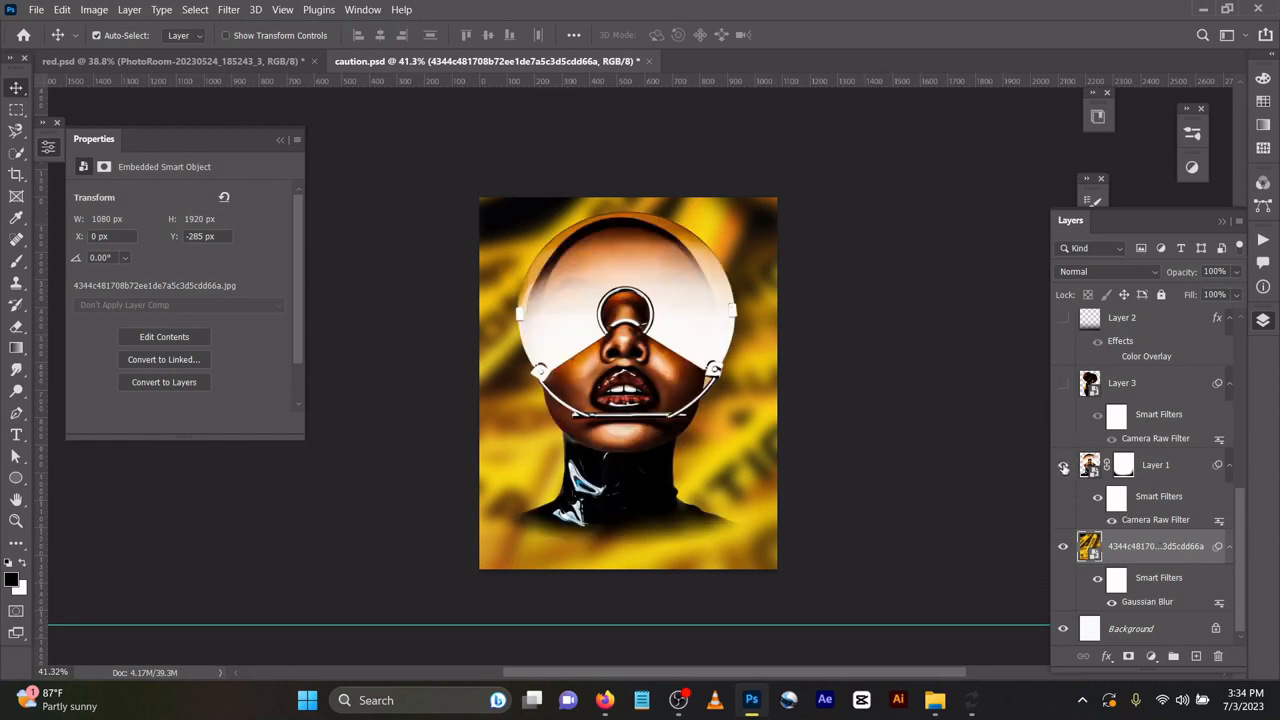
left_click(1153, 519)
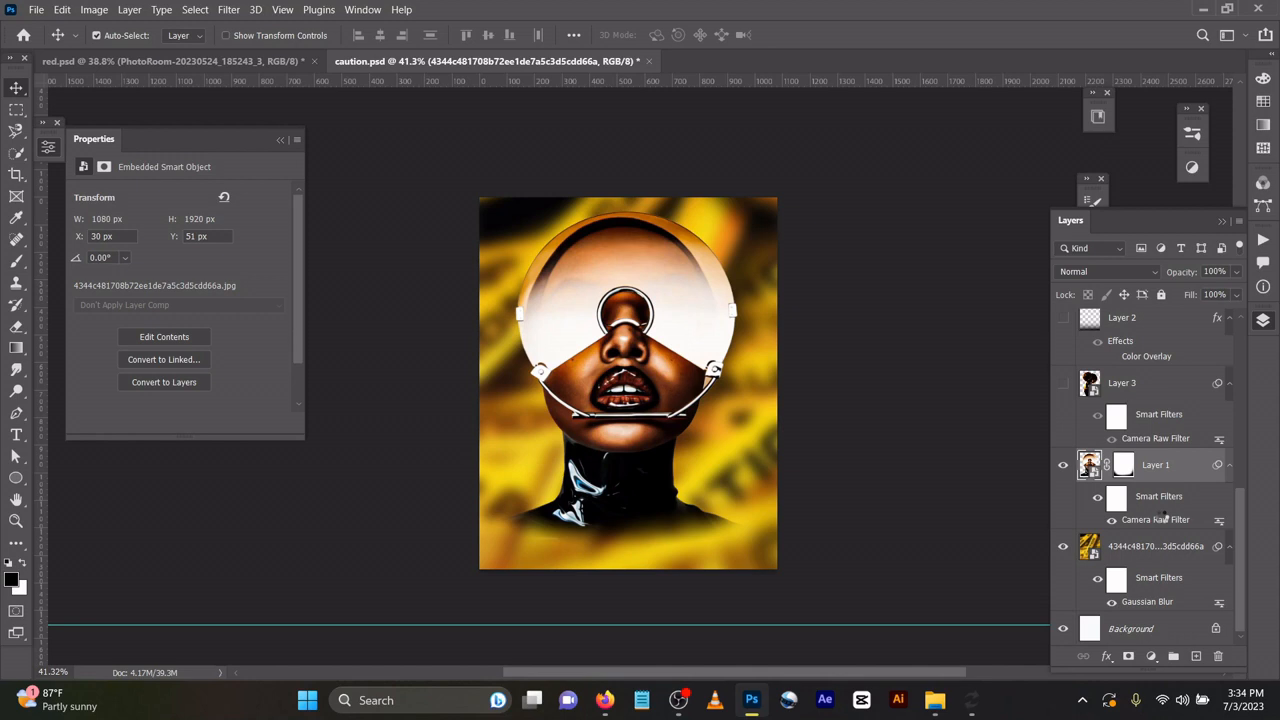
double_click(1162, 516)
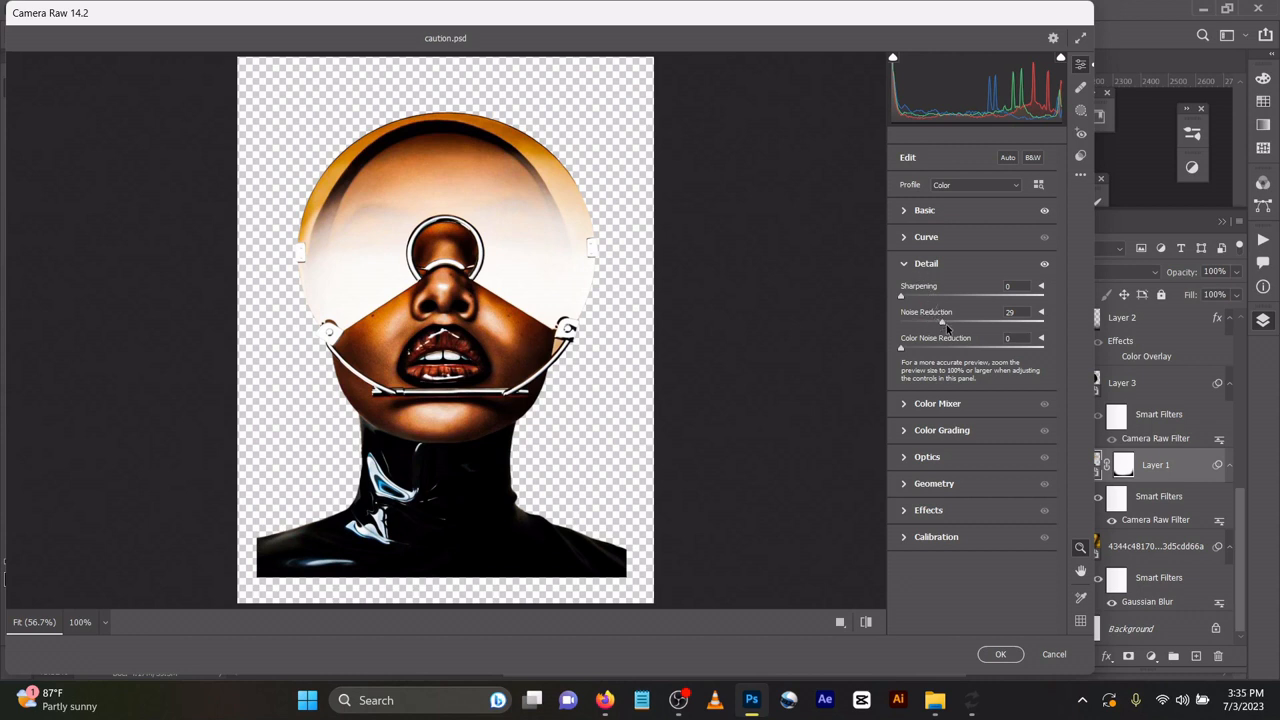
double_click(942, 324)
left_click_drag(899, 325, 940, 331)
left_click(924, 211)
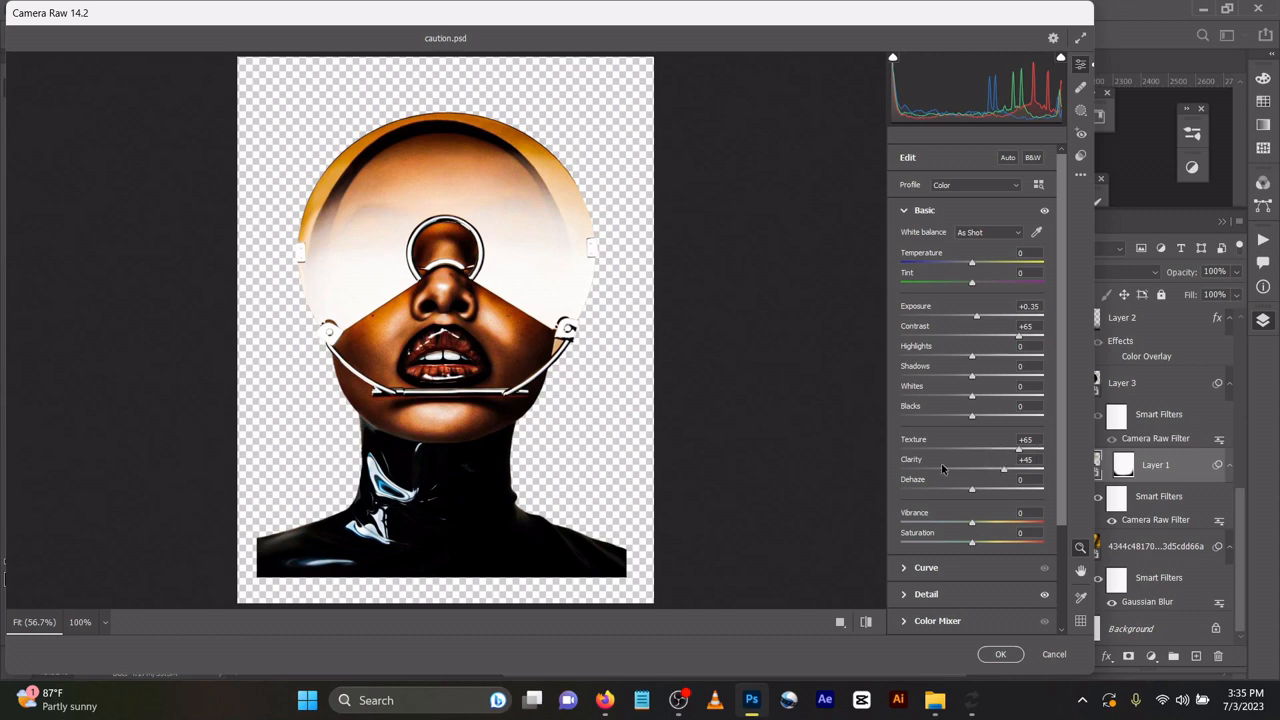
left_click(1000, 654)
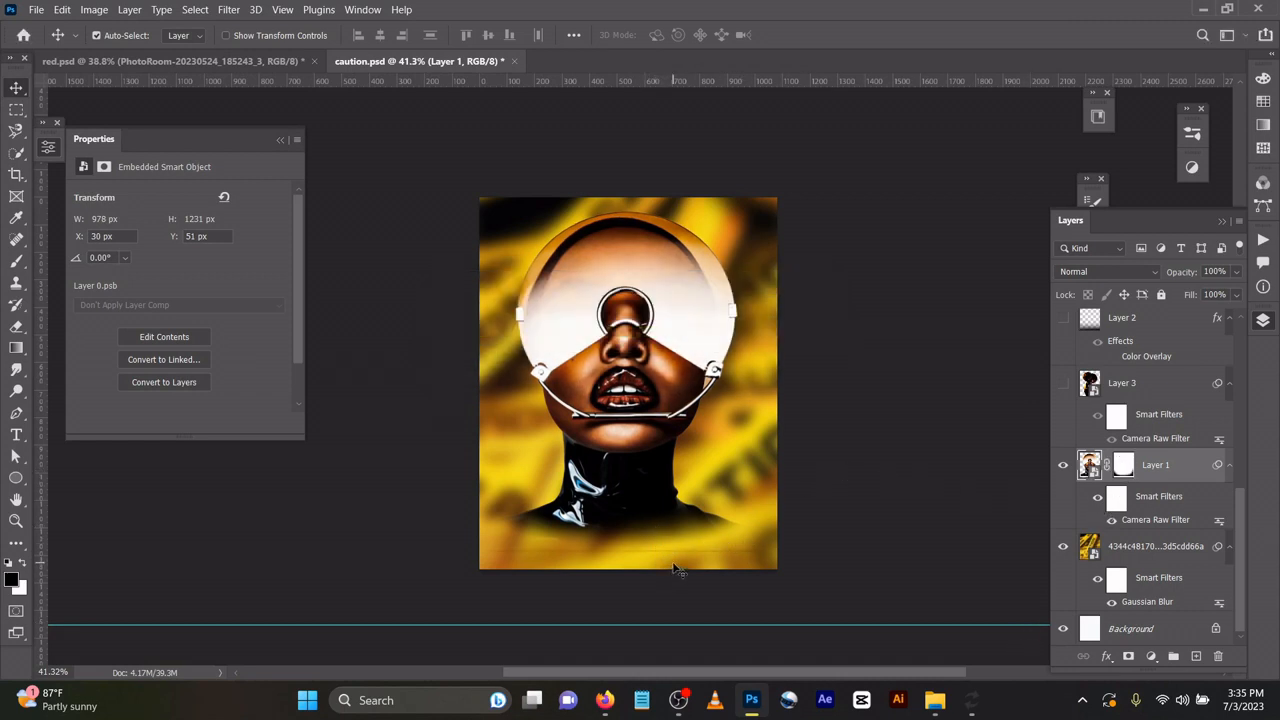
Try moving the caution-tape layer within the canvas and undo the move
left_click_drag(684, 489, 648, 531)
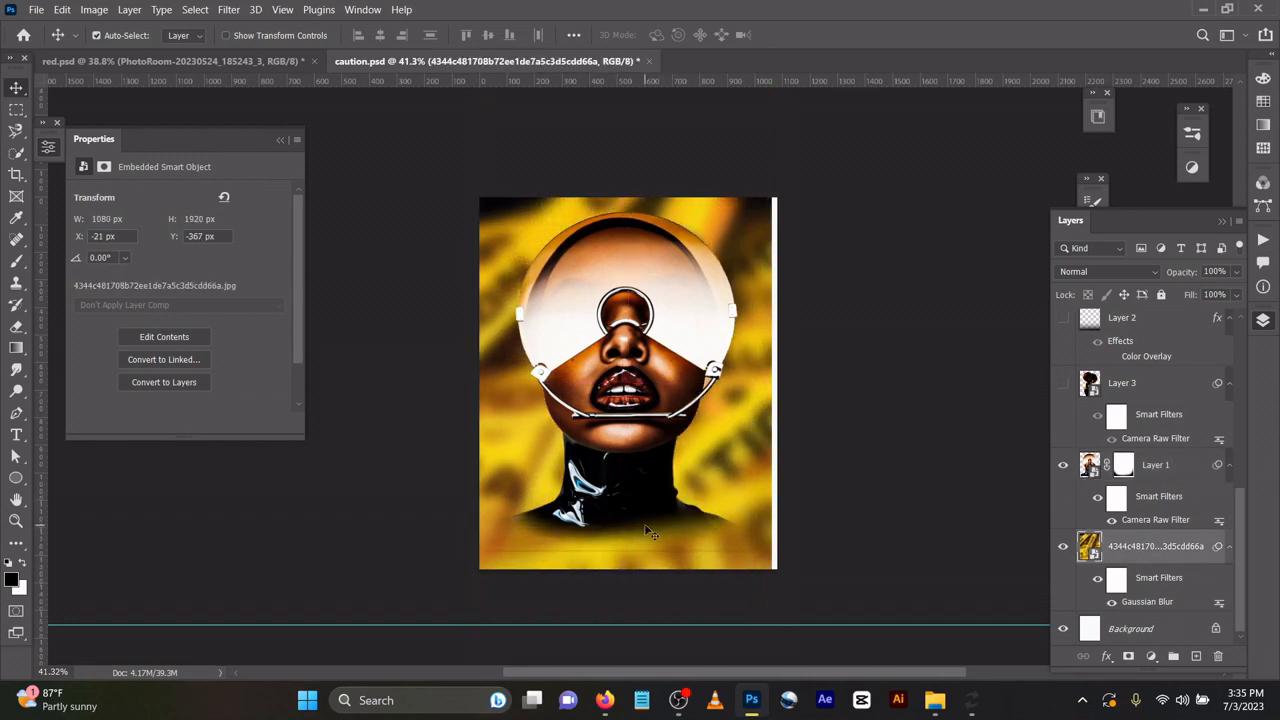
key("ctrl+z")
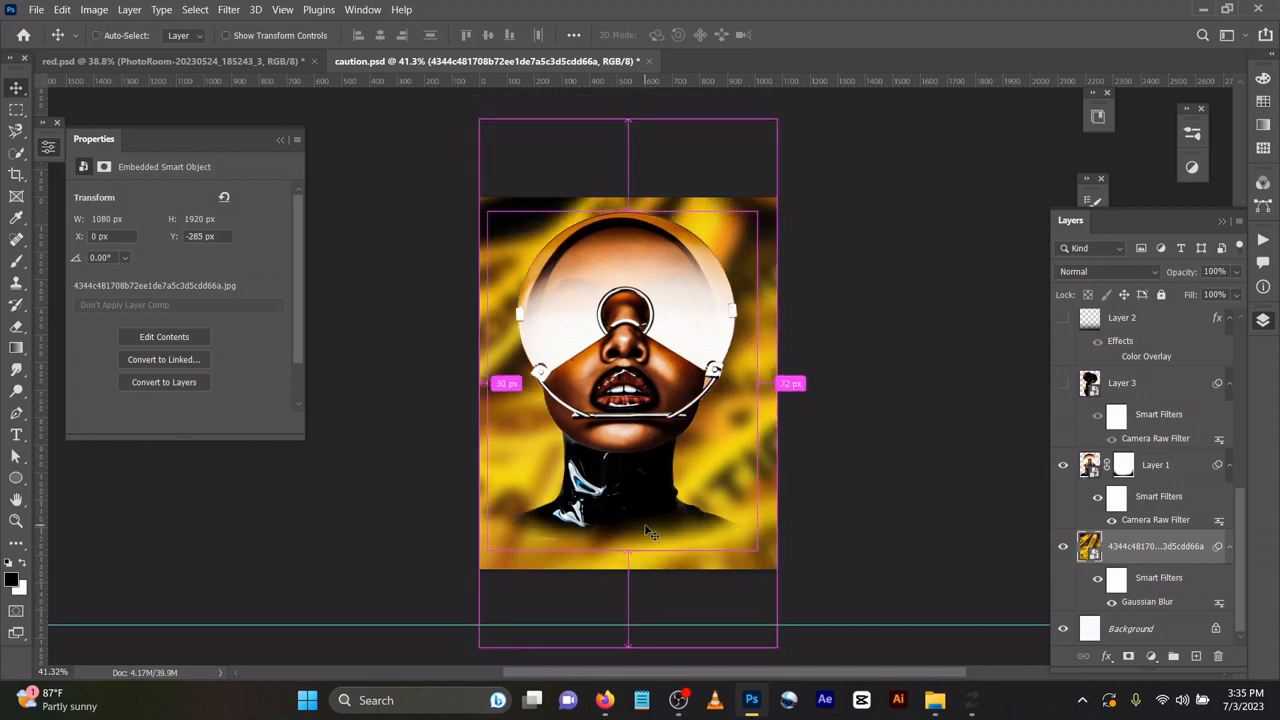
Examine Layer 1's faded lower edge with the caution-tape and Background layers temporarily hidden, and restore both layers' visibility
left_click(1063, 546)
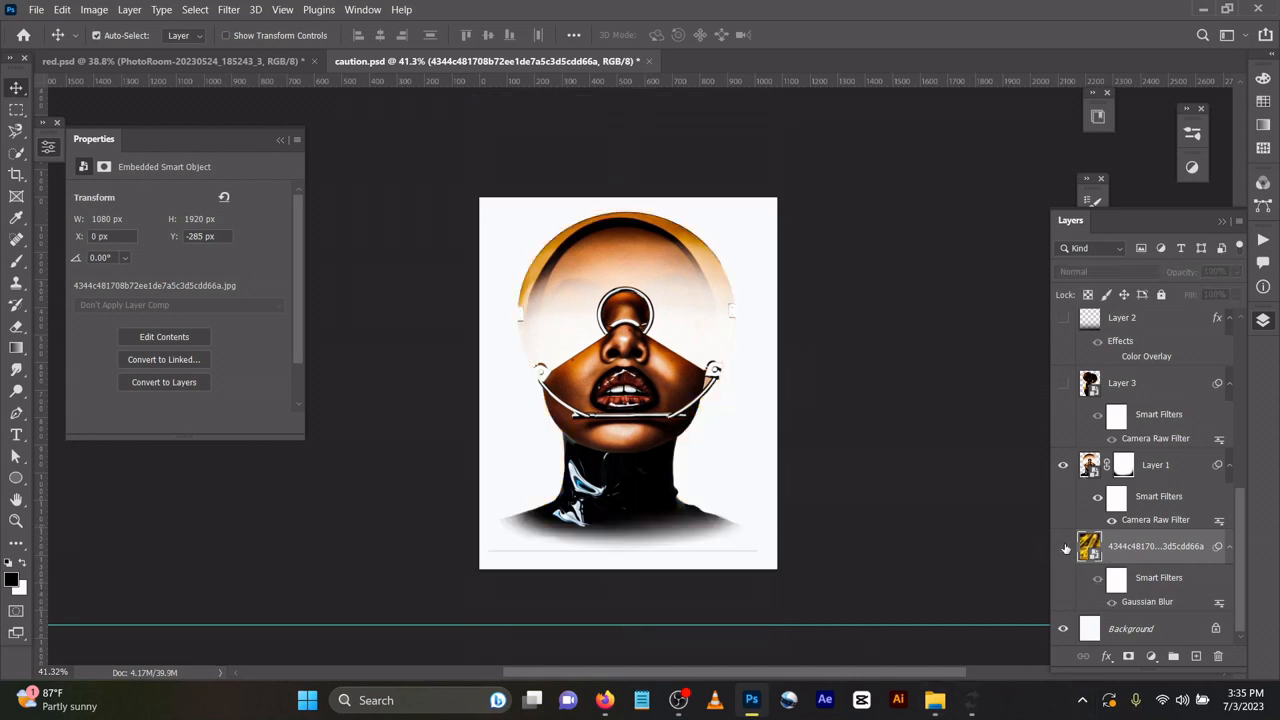
left_click(1063, 628)
left_click(1064, 628)
left_click(1064, 628)
left_click(1064, 628)
left_click(1063, 546)
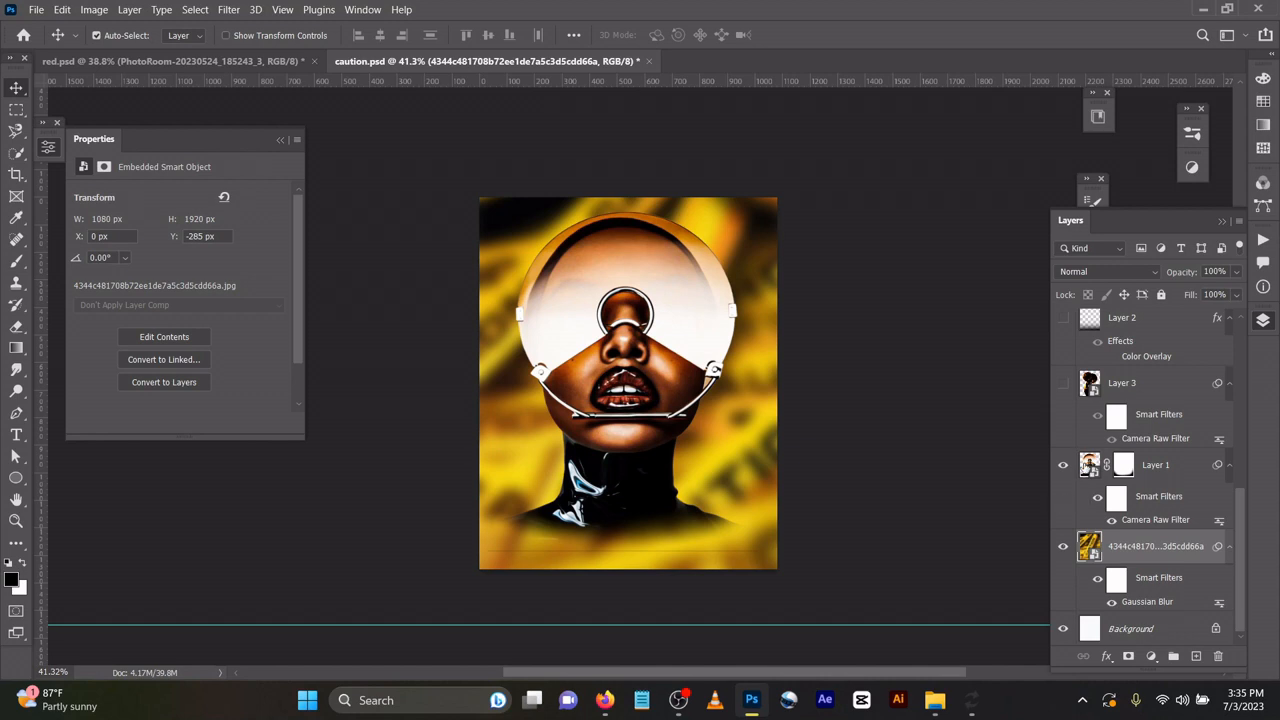
Remove the existing mask from Layer 1, shift the portrait slightly and add a new blank layer mask
left_click(1124, 468)
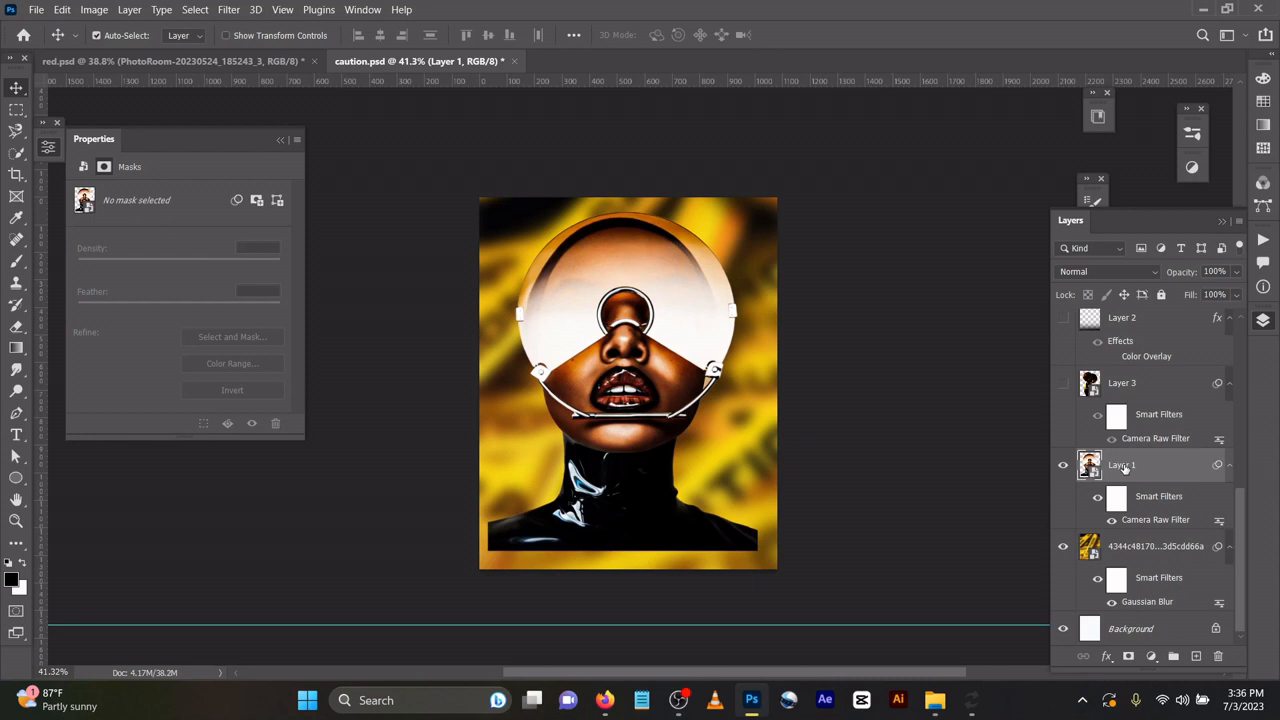
mouse_move(589, 373)
left_mouse_down()
mouse_move(601, 344)
mouse_move(600, 389)
left_mouse_up()
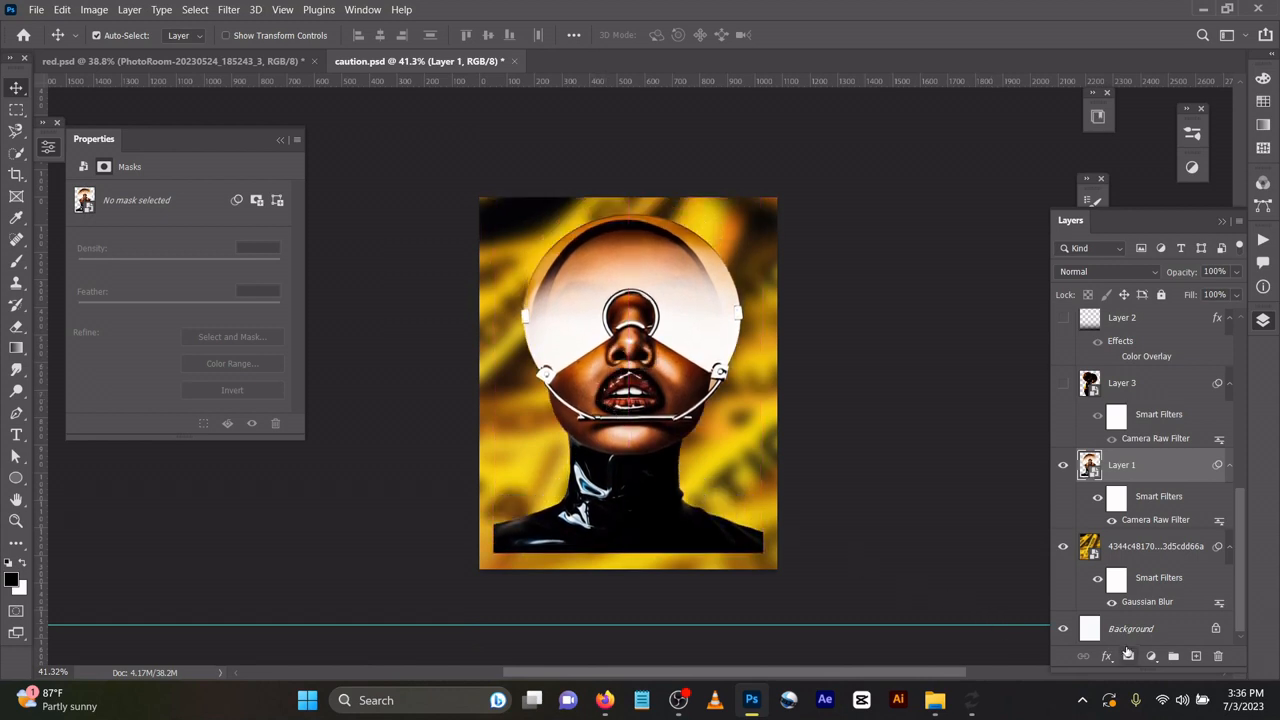
left_click(1129, 657)
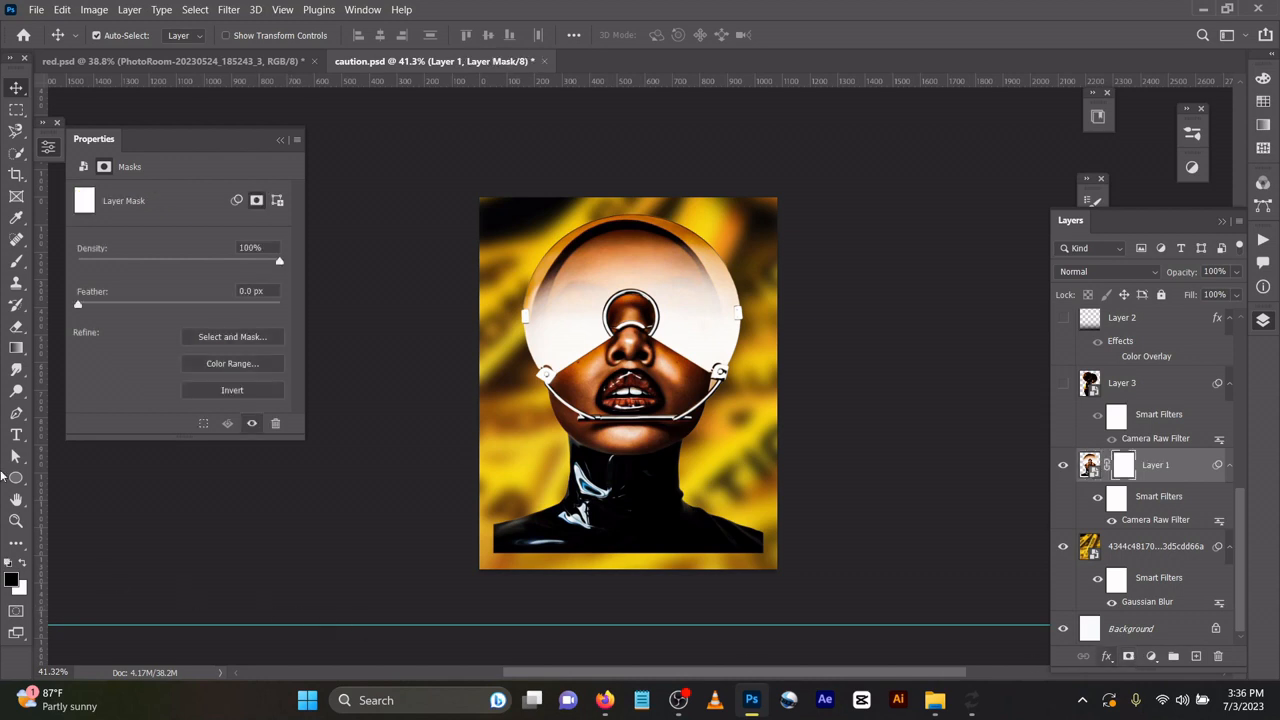
Fade the portrait's lower edge and shoulders with several linear gradients on Layer 1's mask
left_click(20, 350)
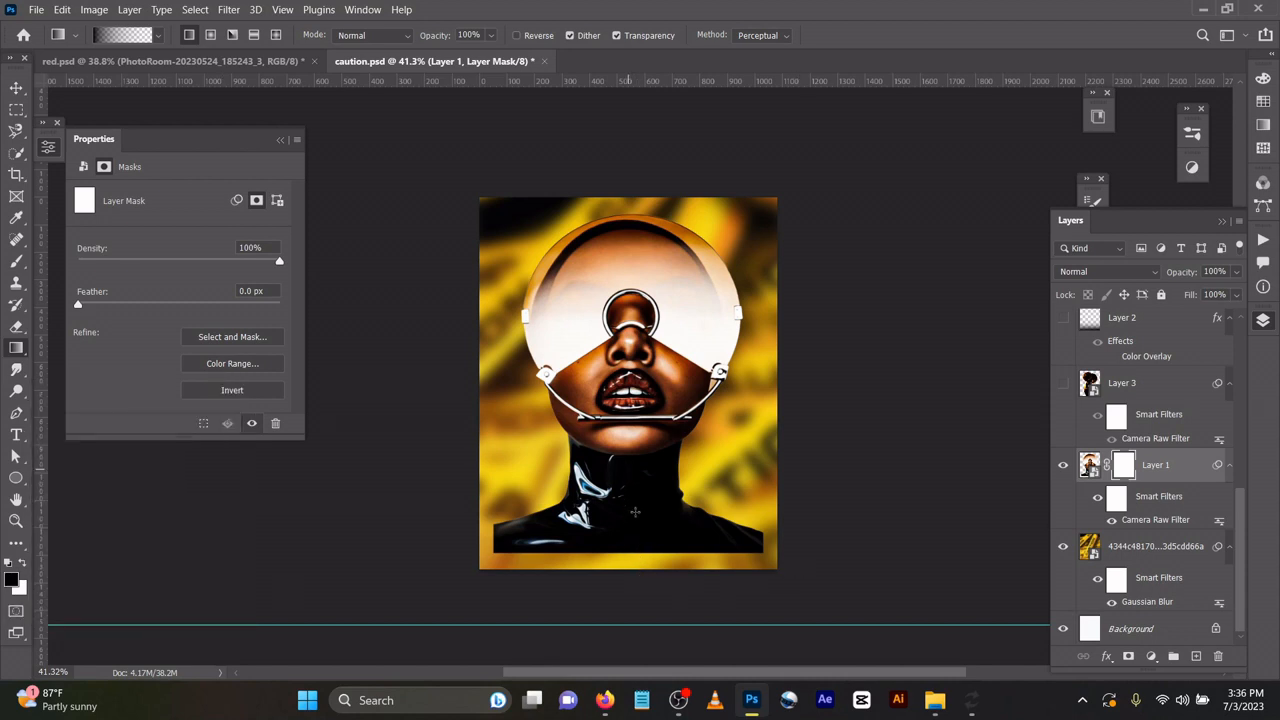
left_click_drag(635, 512, 628, 470)
left_click_drag(638, 560, 627, 500)
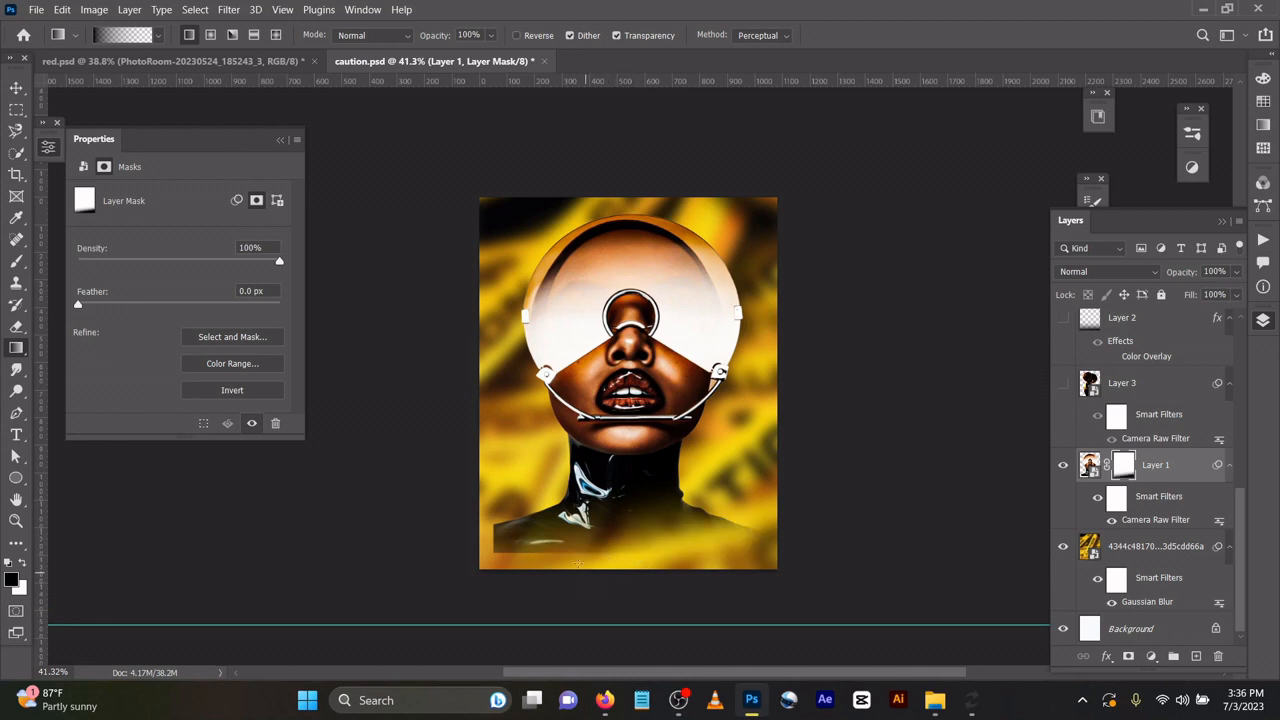
left_click_drag(554, 552, 507, 516)
Delete the new gradient mask and undo the changes back to Layer 1's original mask and position
key("Delete")
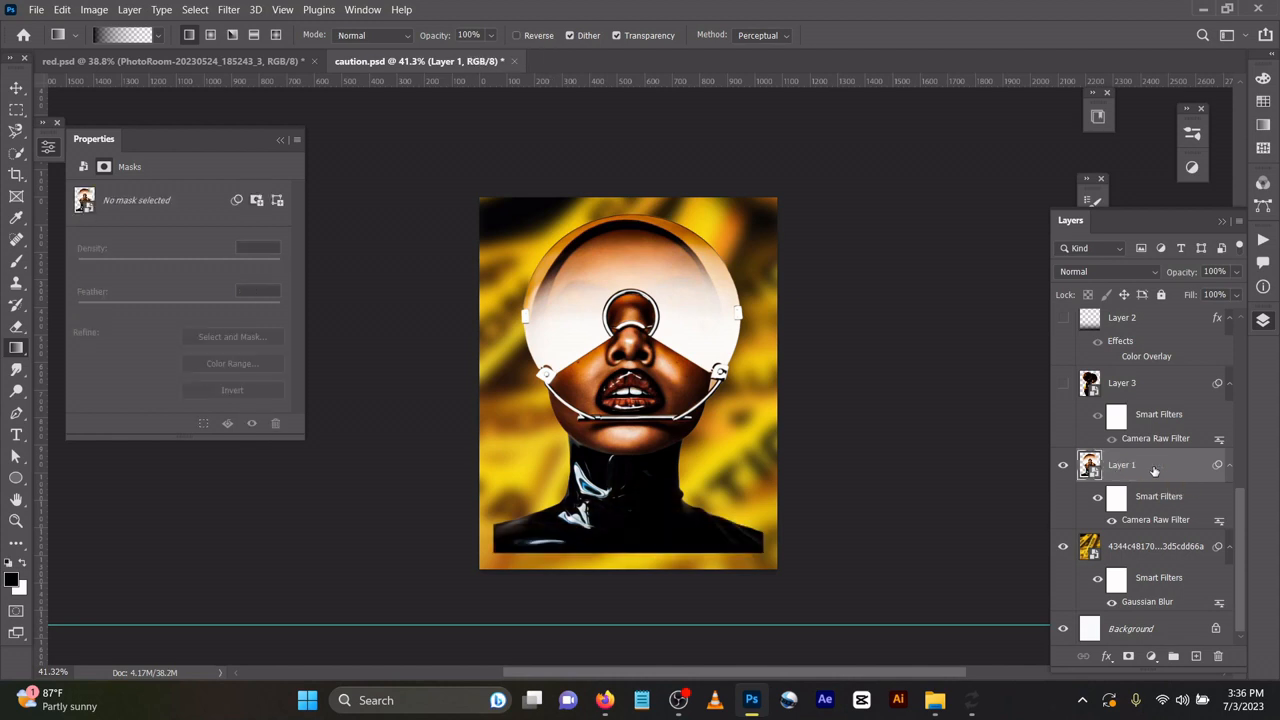
key("ctrl+z")
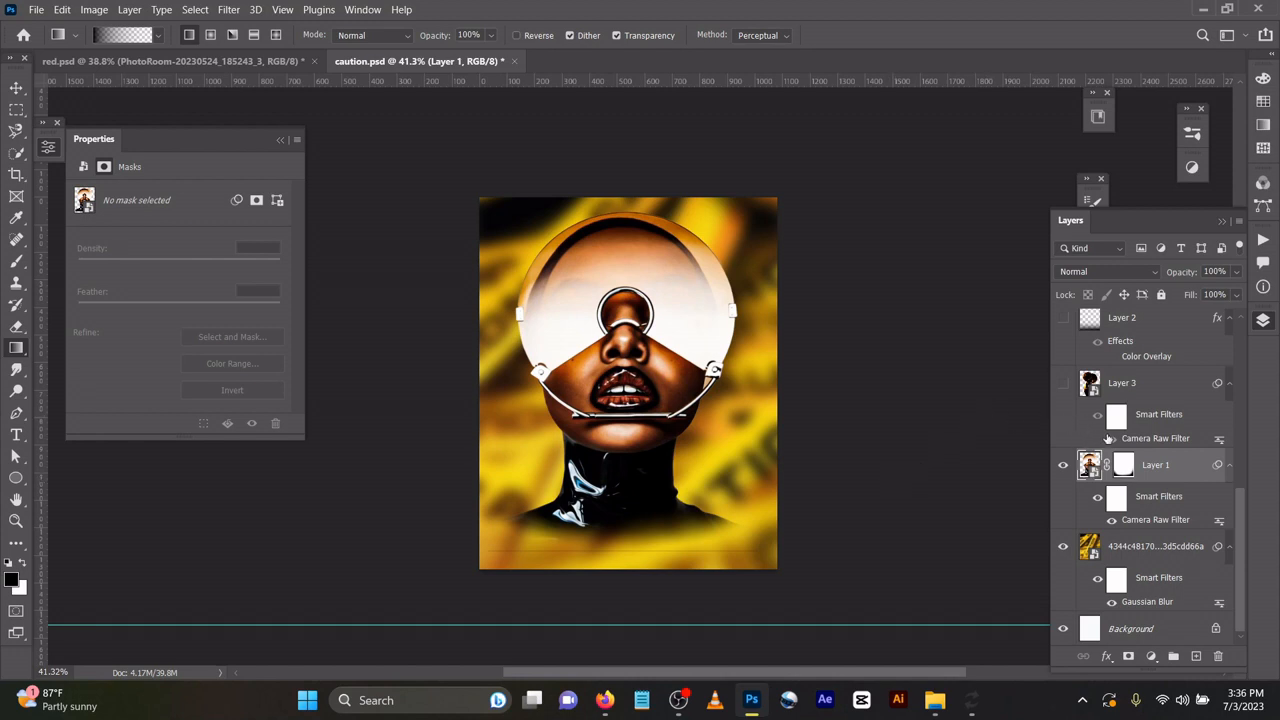
Hide Layer 1, show Layer 3 with the afro-haired woman in its place, and make Layer 3 the active layer
left_click(1063, 466)
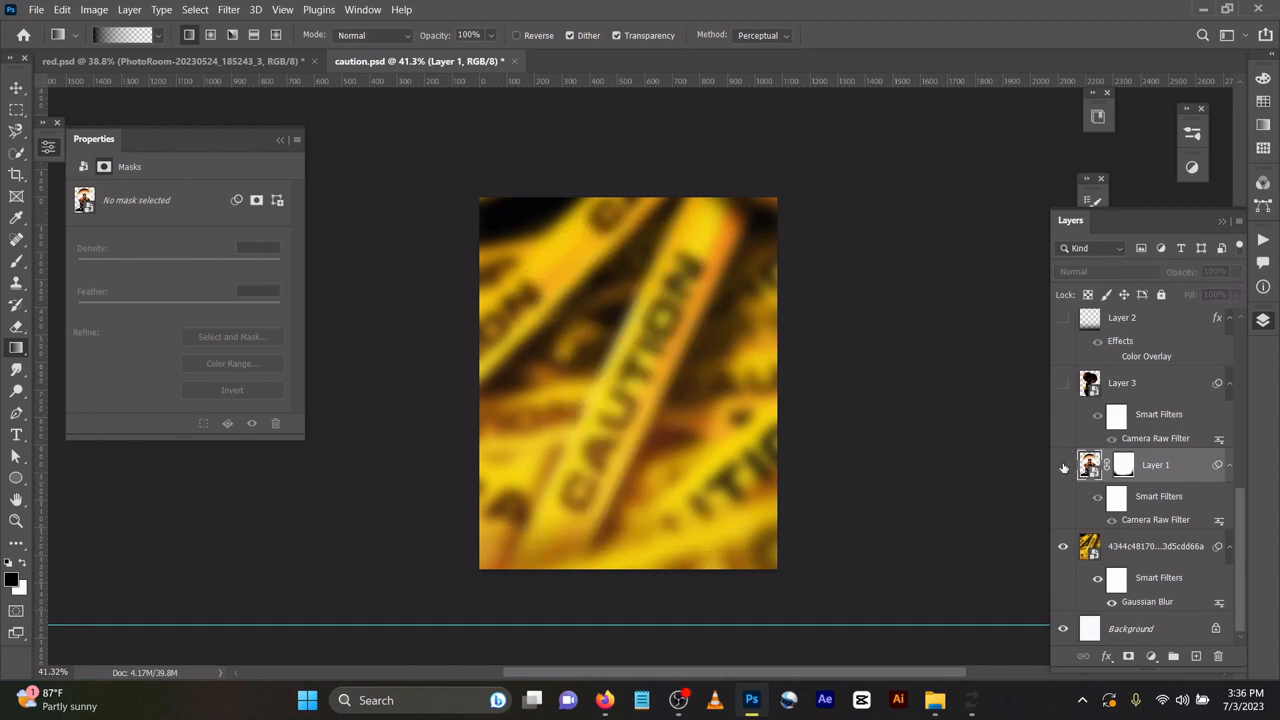
left_click(1061, 384)
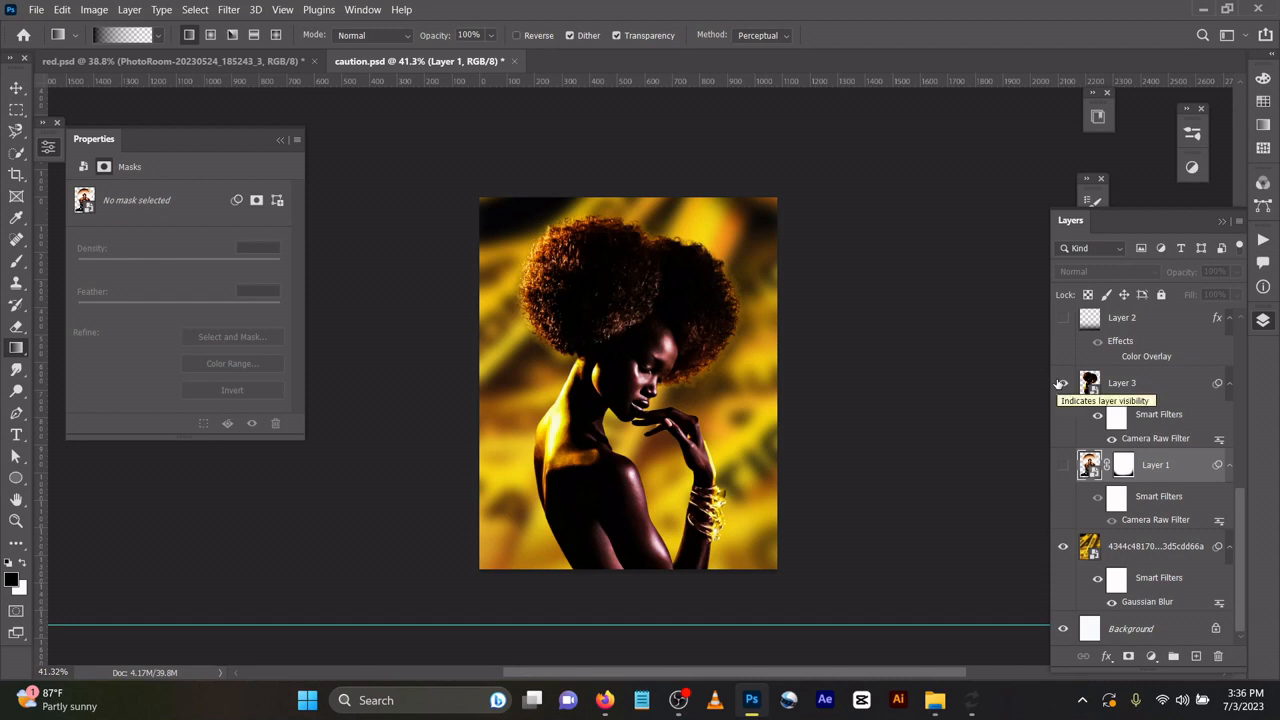
left_click(1146, 440)
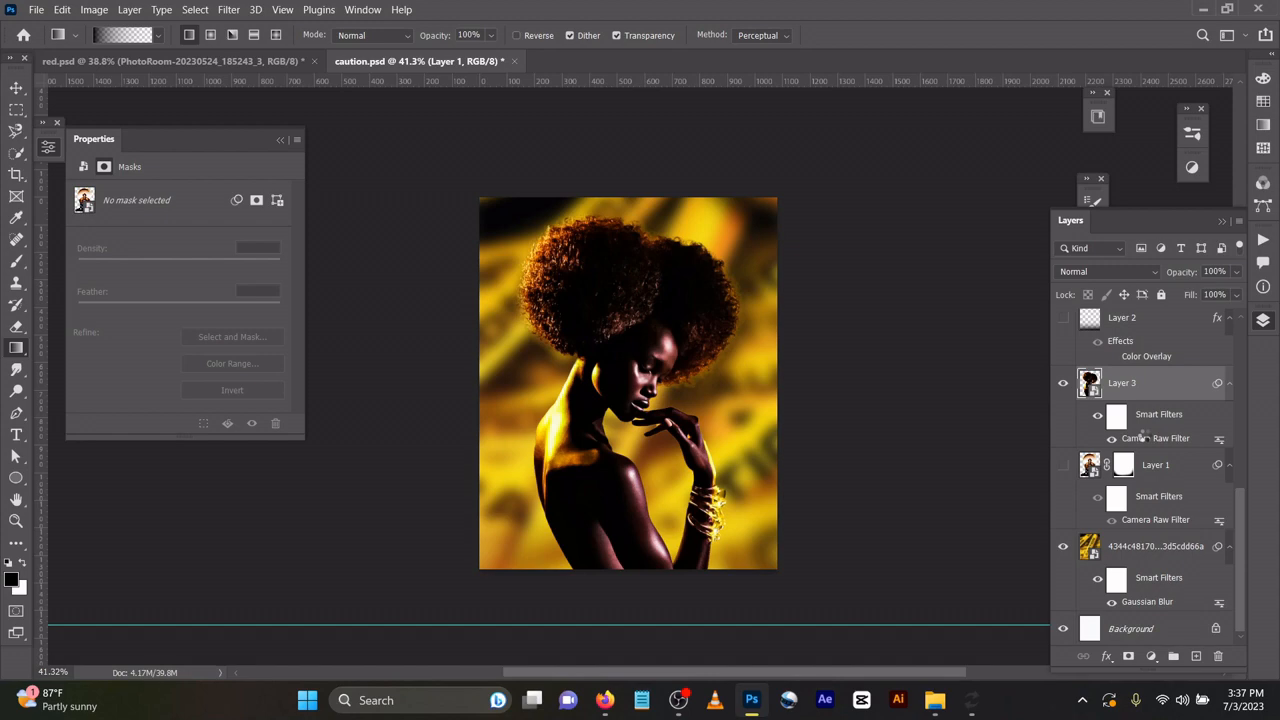
Examine the Basic and Detail settings of Layer 3's Camera Raw smart filter, leaving them as they are
double_click(1155, 437)
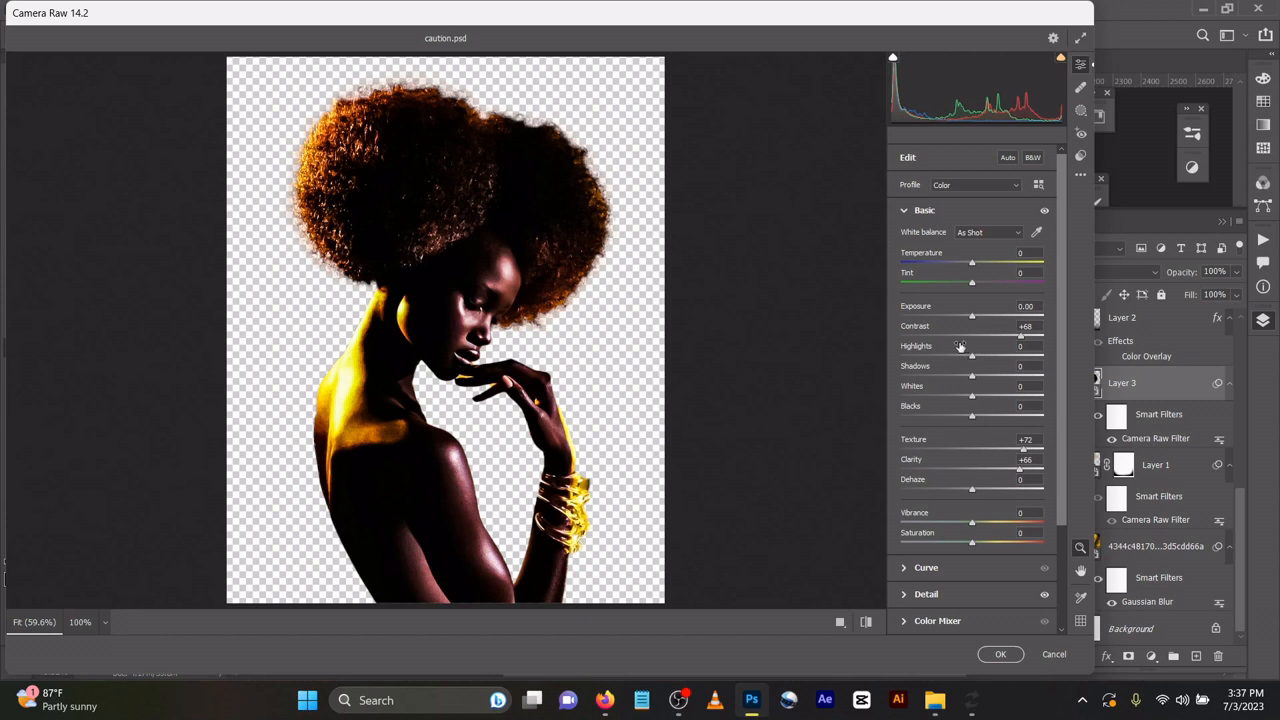
mouse_move(960, 346)
left_click(957, 598)
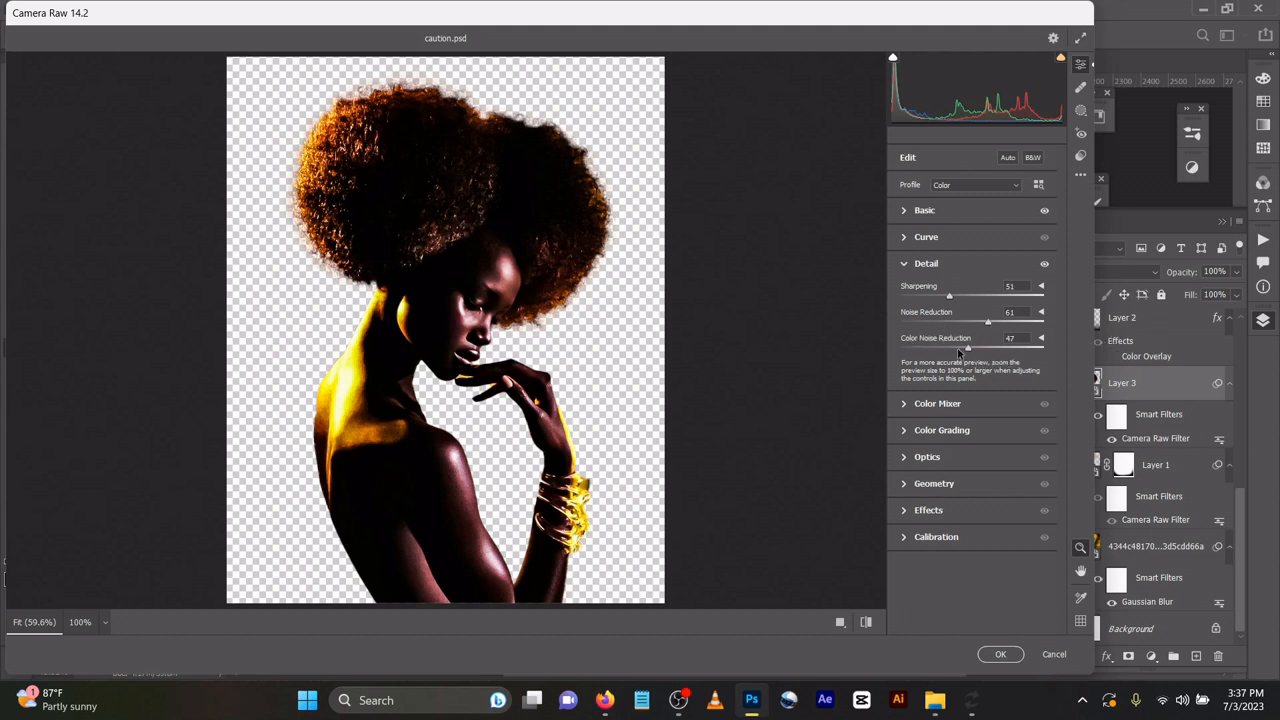
left_click(1000, 654)
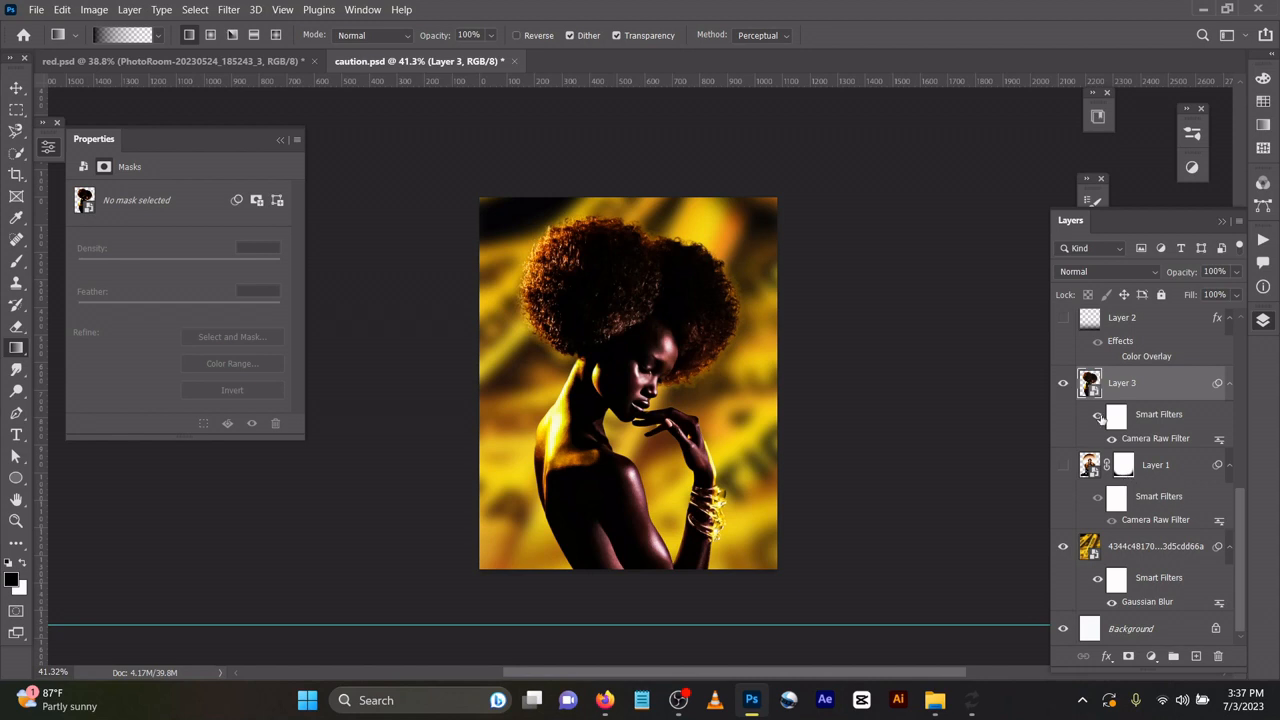
Show Layer 2's dark fade over the poster's lower edge and make it the active layer
scroll(1105, 420, "up", 3)
left_click(1061, 452)
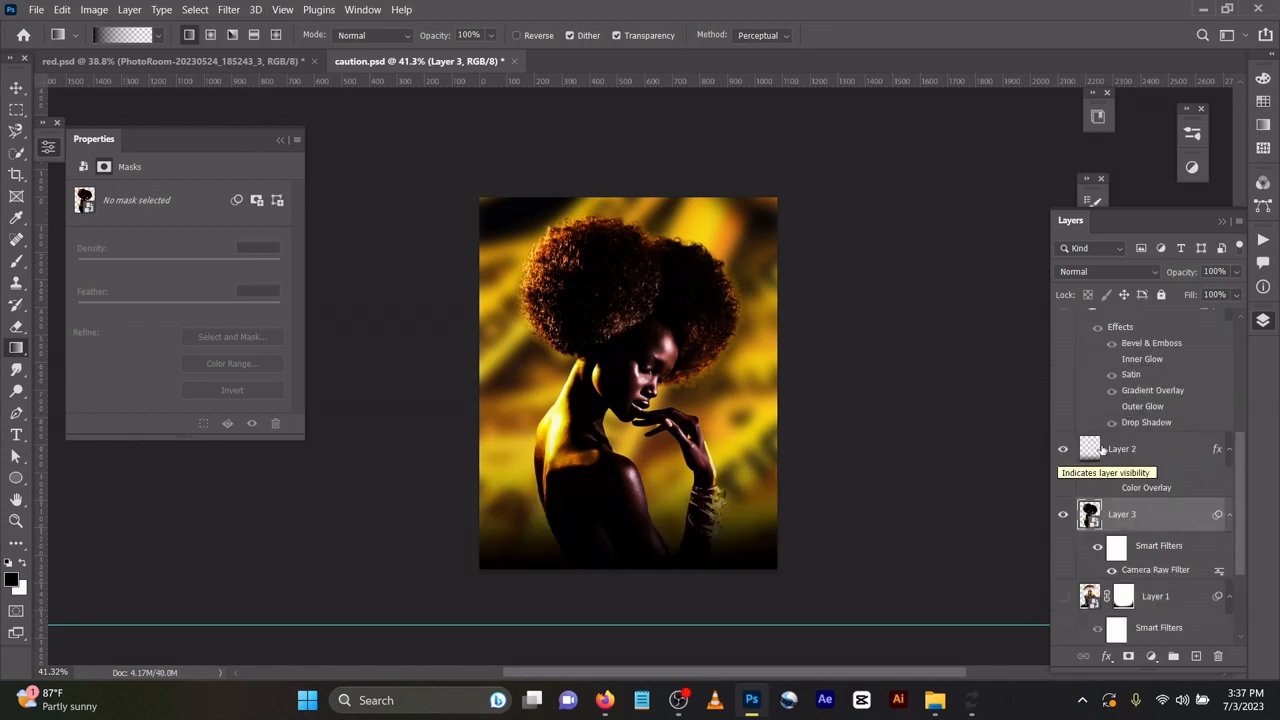
left_click(1154, 451)
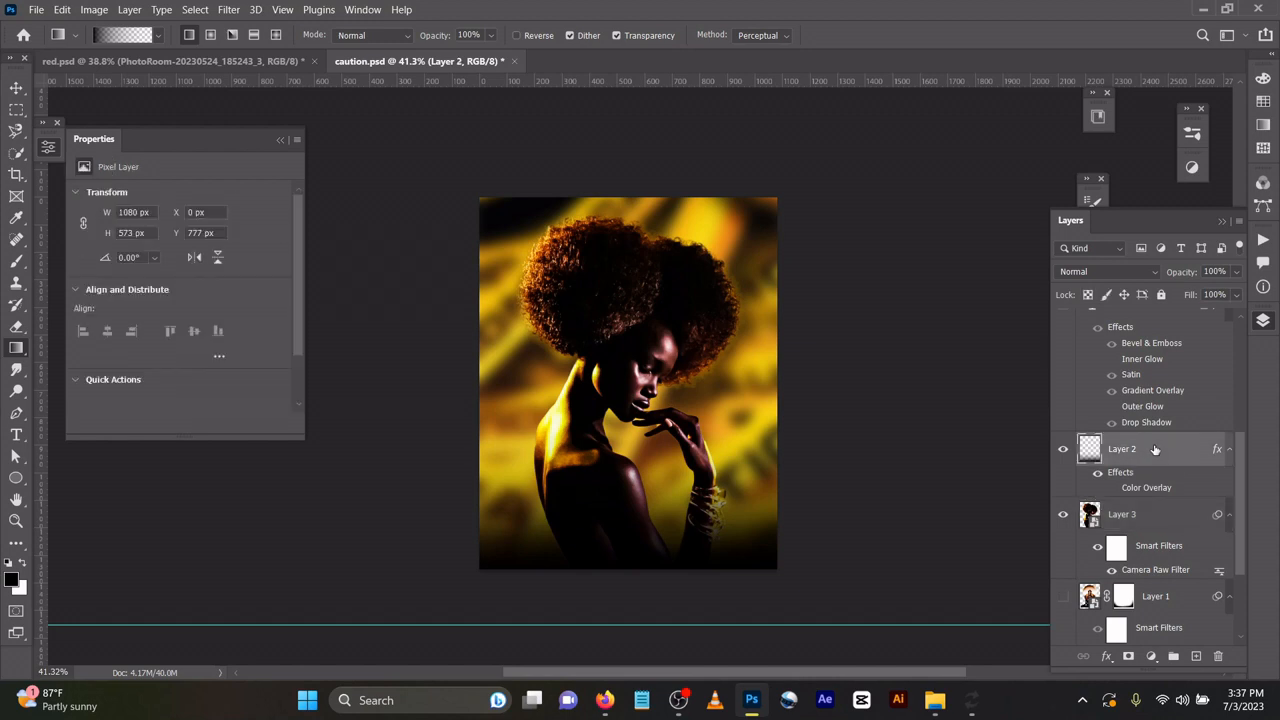
Add a new layer above Layer 2, hide Layer 2 and draw a black-to-transparent gradient upward from below the canvas
left_click(1196, 656)
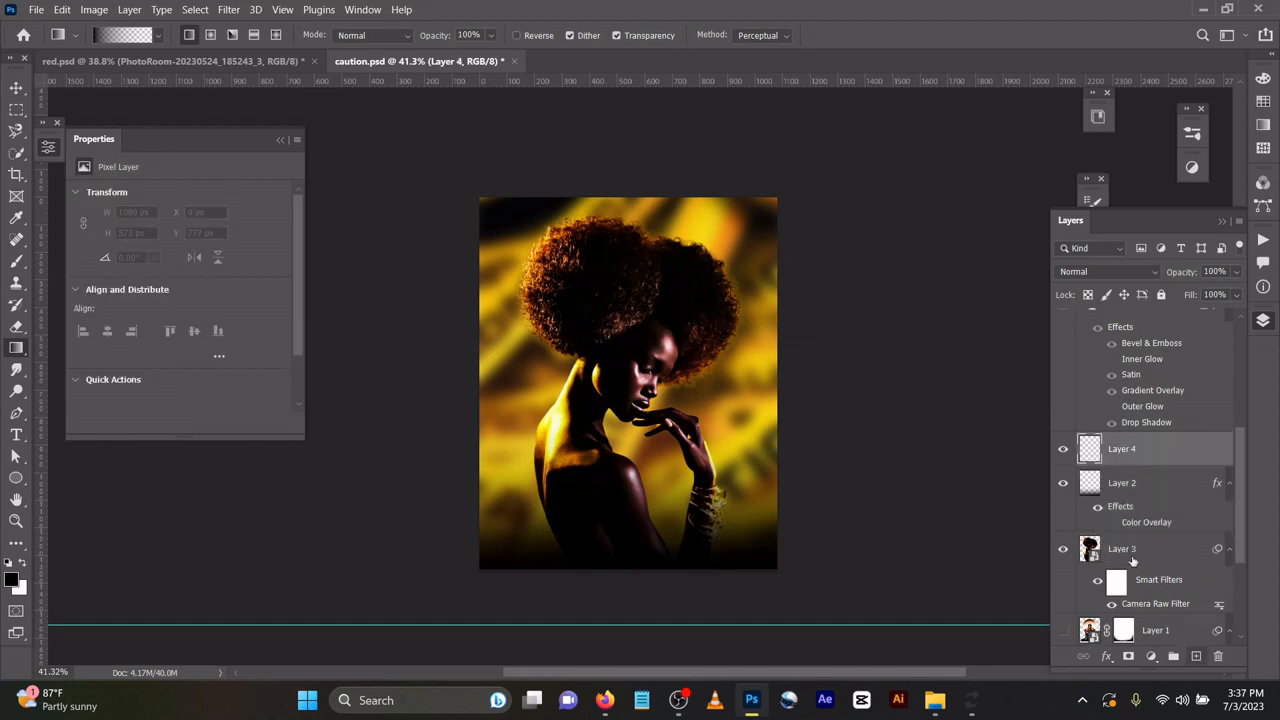
left_click(1063, 483)
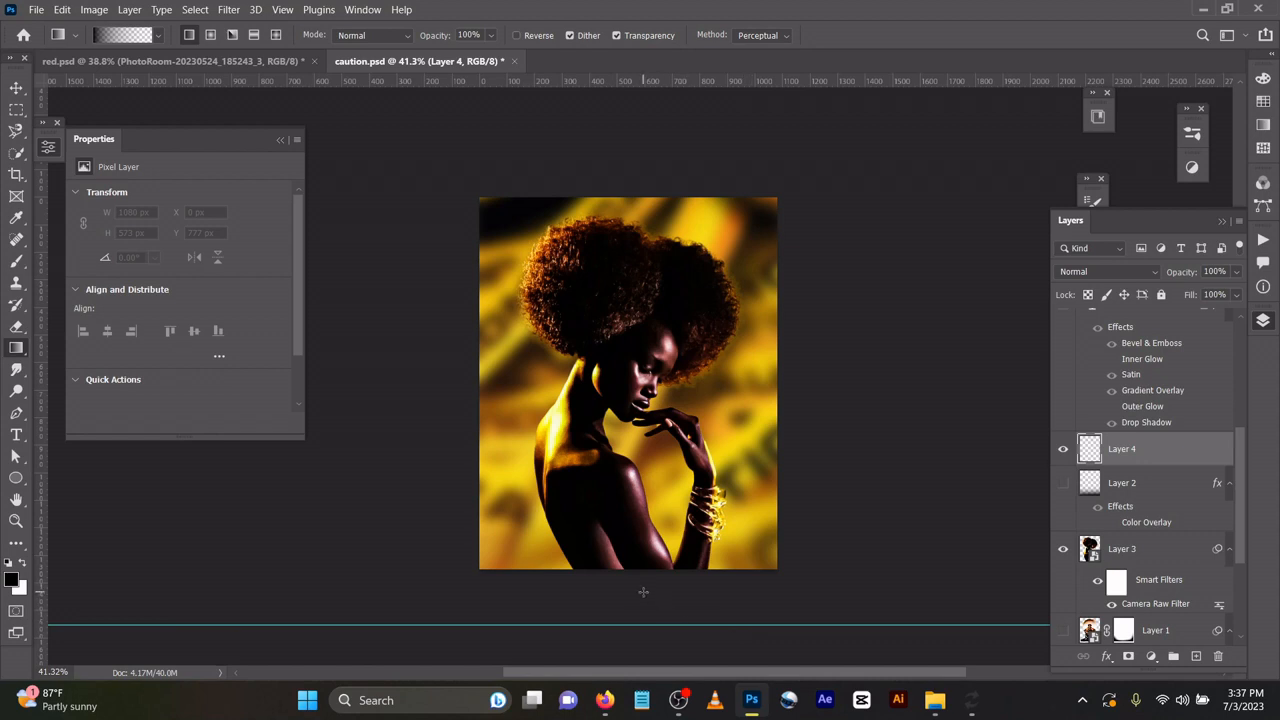
left_click_drag(626, 586, 627, 360)
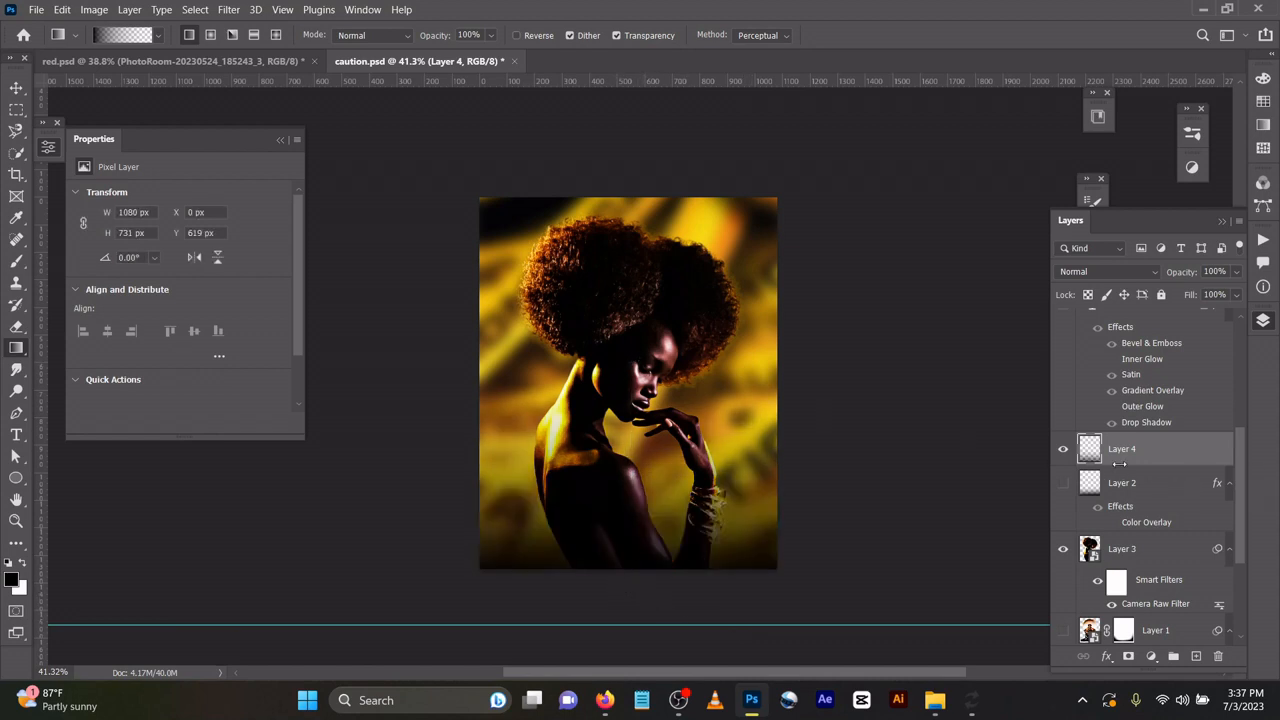
Delete the new gradient layer and restore Layer 2's visibility
key("Delete")
left_click(1062, 451)
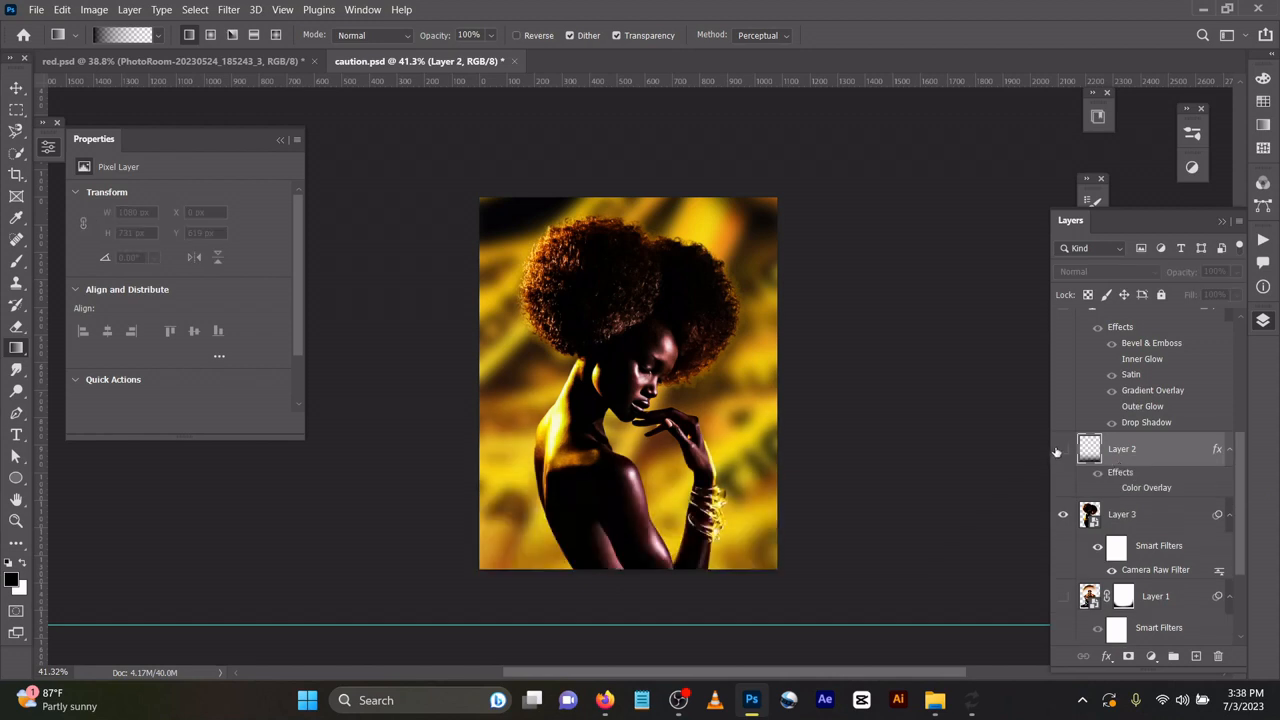
left_click(1062, 451)
Show the Caution text layer, examine its font settings in text editing and return to the Gradient tool
scroll(1062, 451, "up", 3)
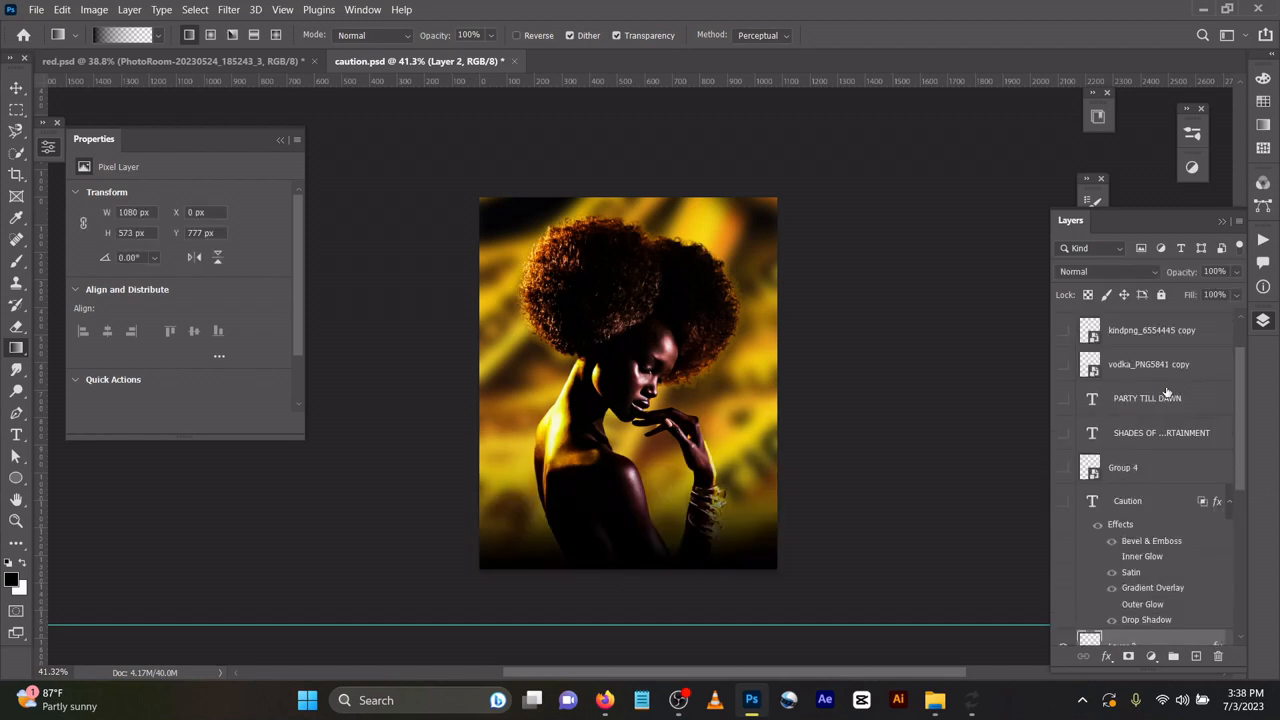
left_click(1062, 500)
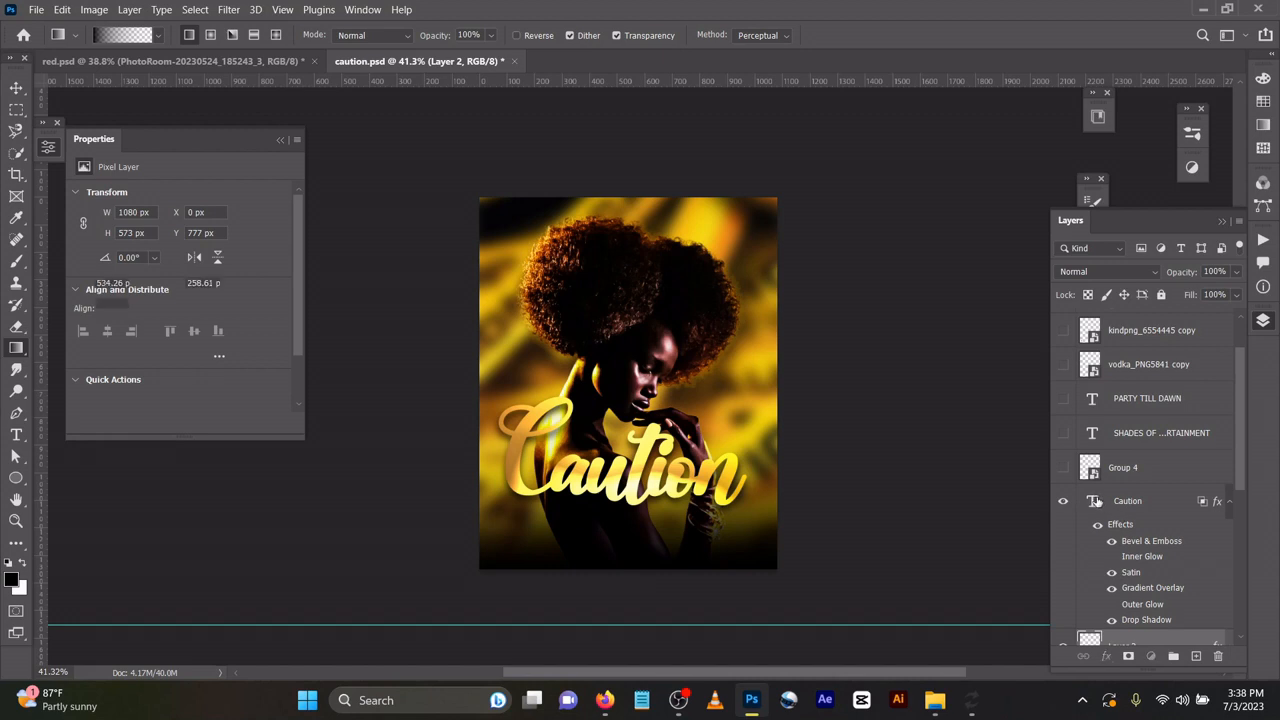
left_click(1096, 500)
double_click(1096, 500)
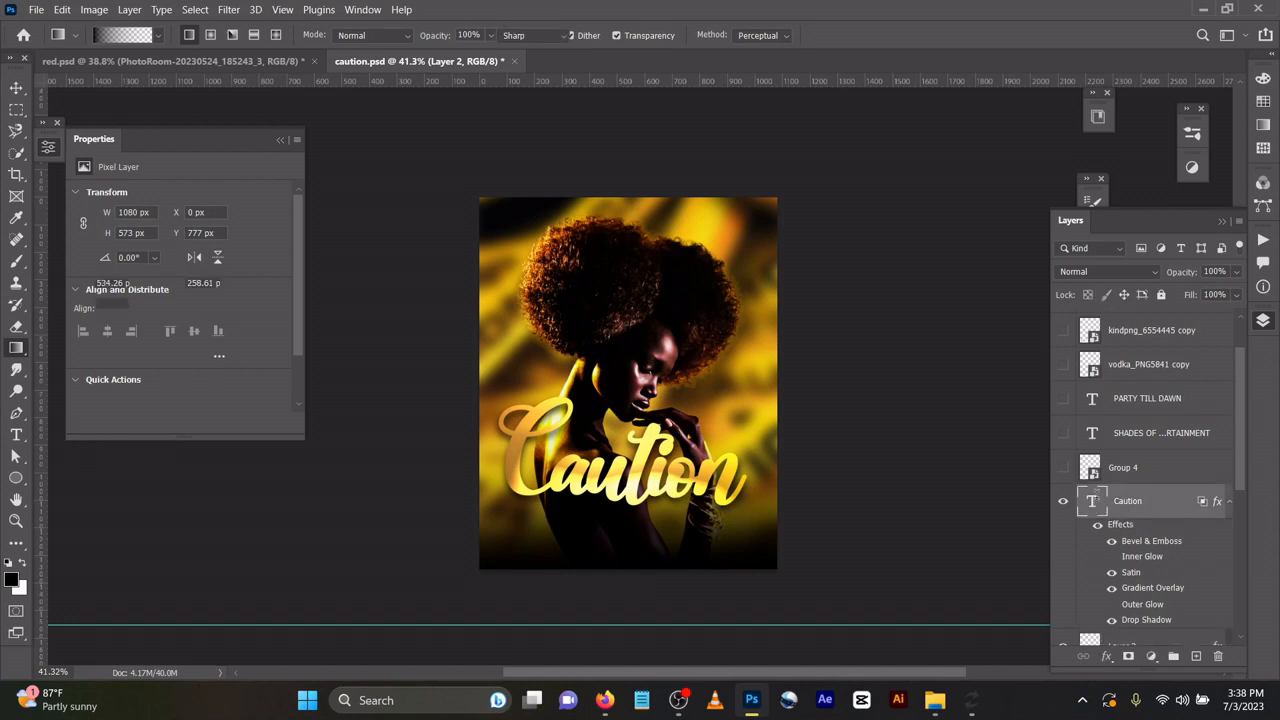
double_click(1096, 500)
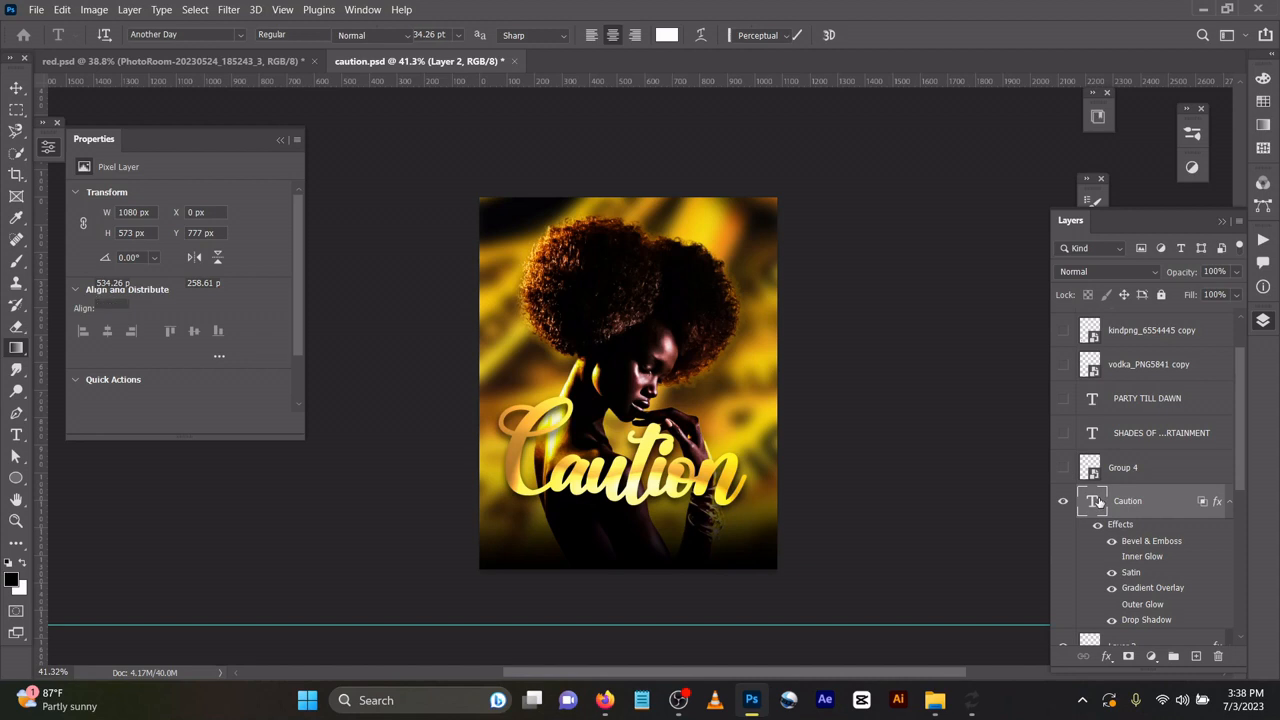
double_click(1096, 501)
left_click(798, 36)
key("g")
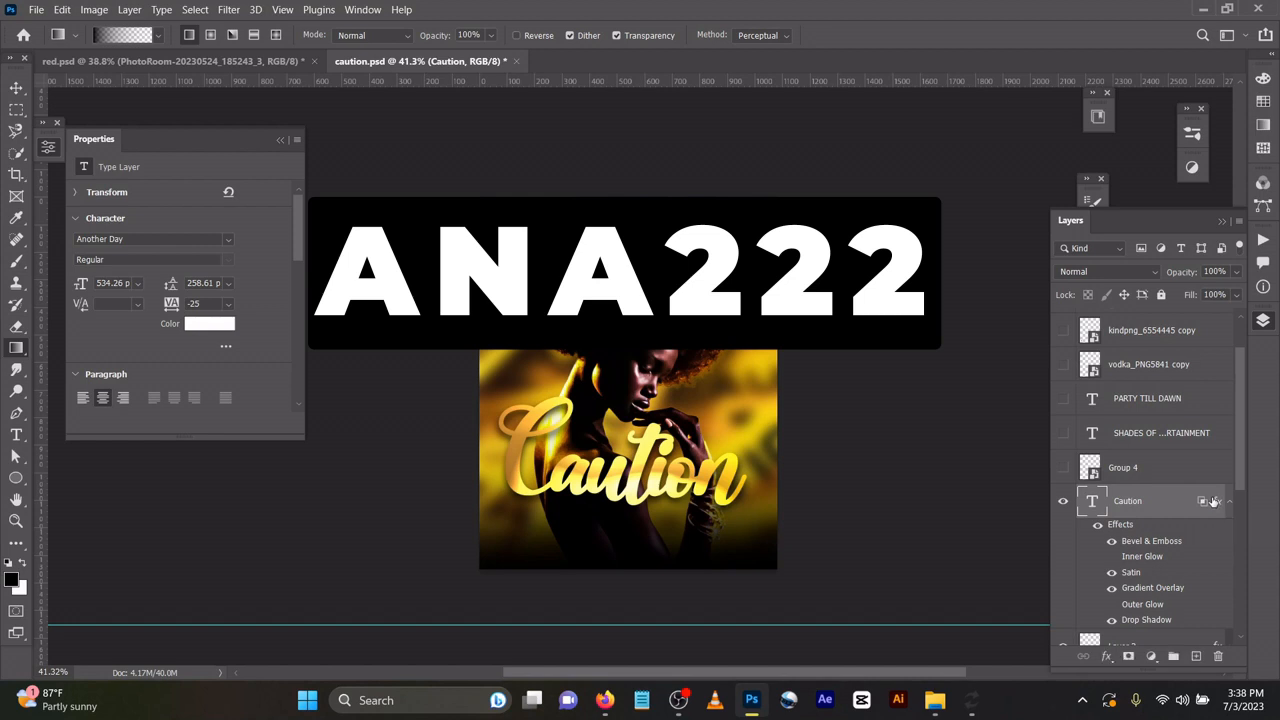
Examine the Bevel & Emboss and Satin settings in the Caution text layer's style
double_click(1213, 501)
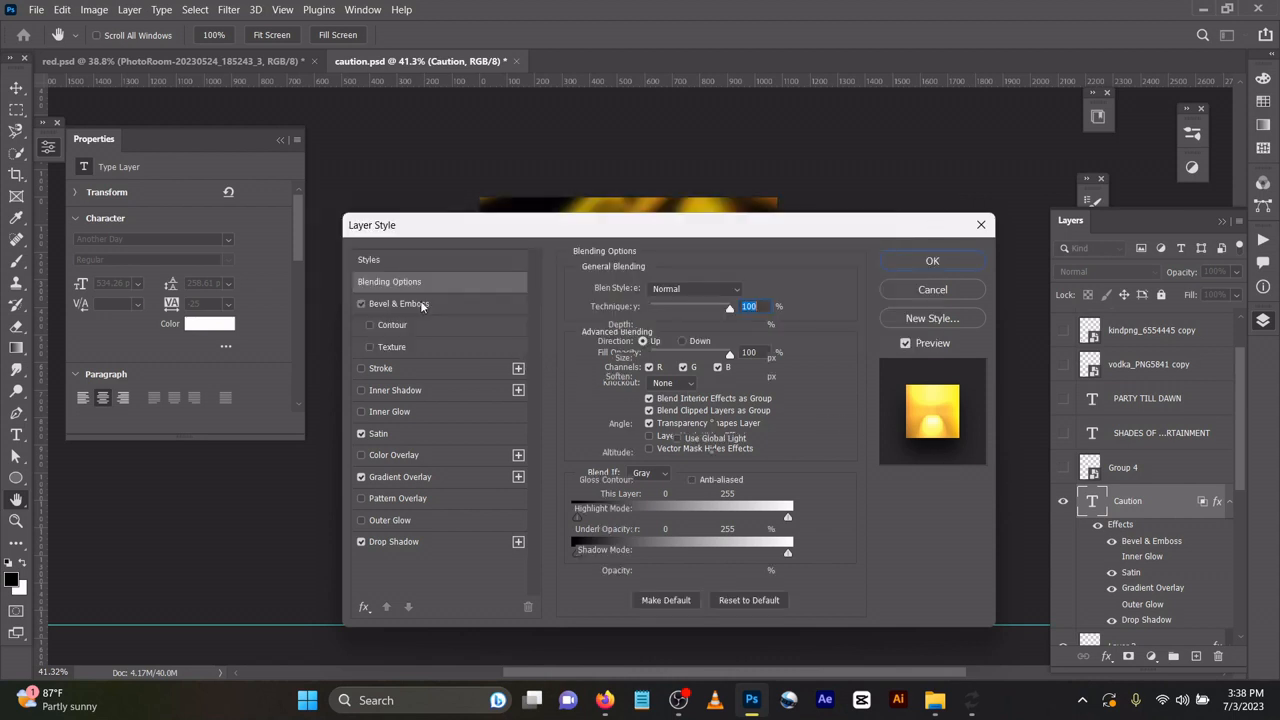
left_click(421, 304)
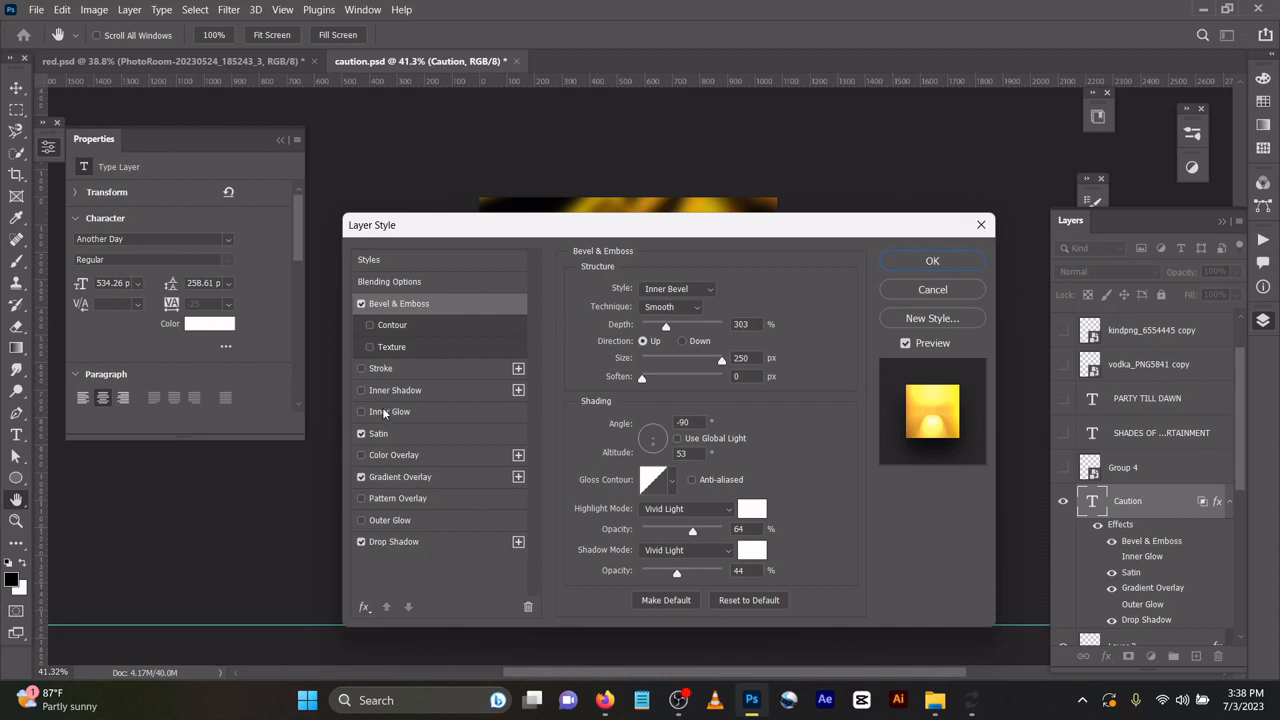
left_click(372, 440)
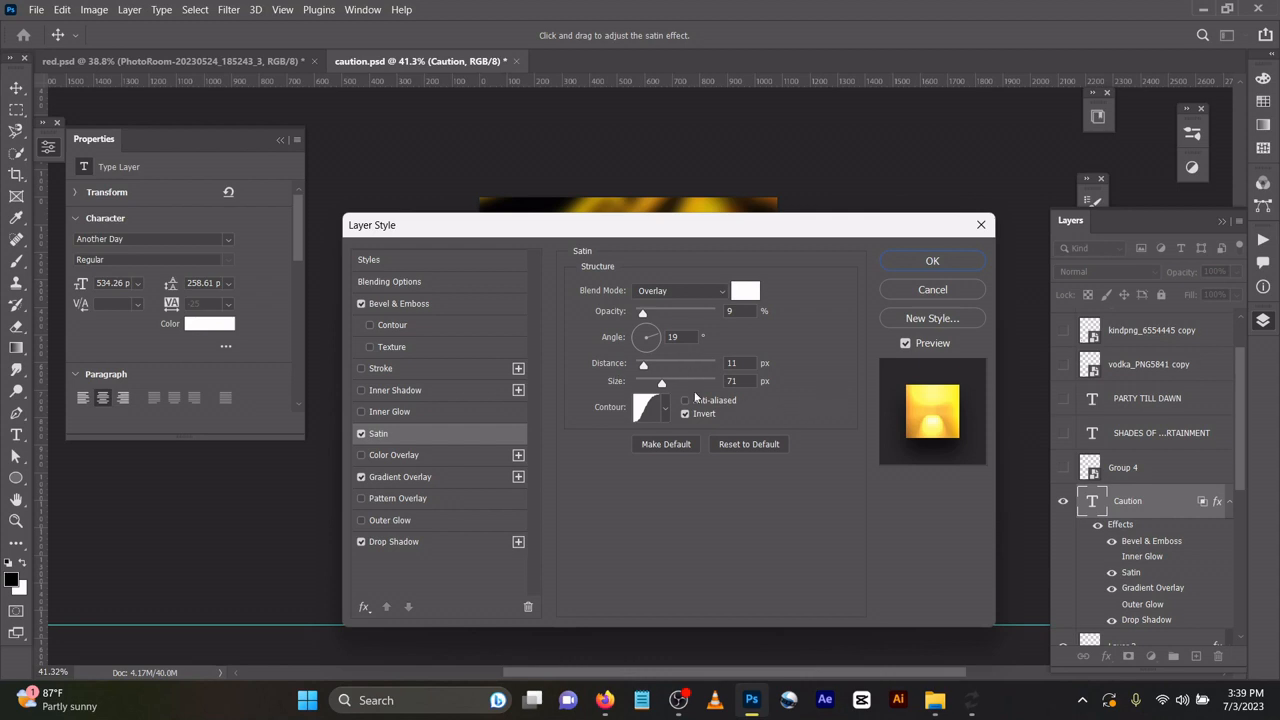
Examine the Caution text's Gradient Overlay and the colors of its gradient stops at 0% and 25%
left_click(420, 476)
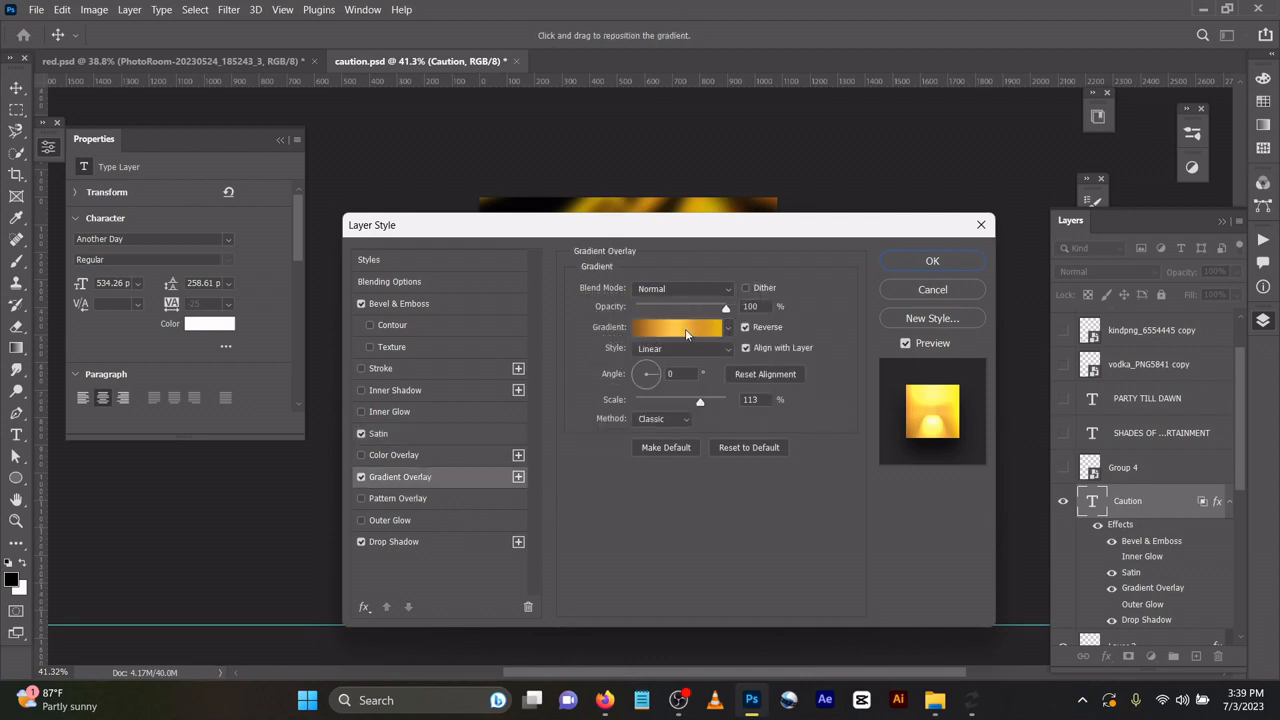
left_click(686, 330)
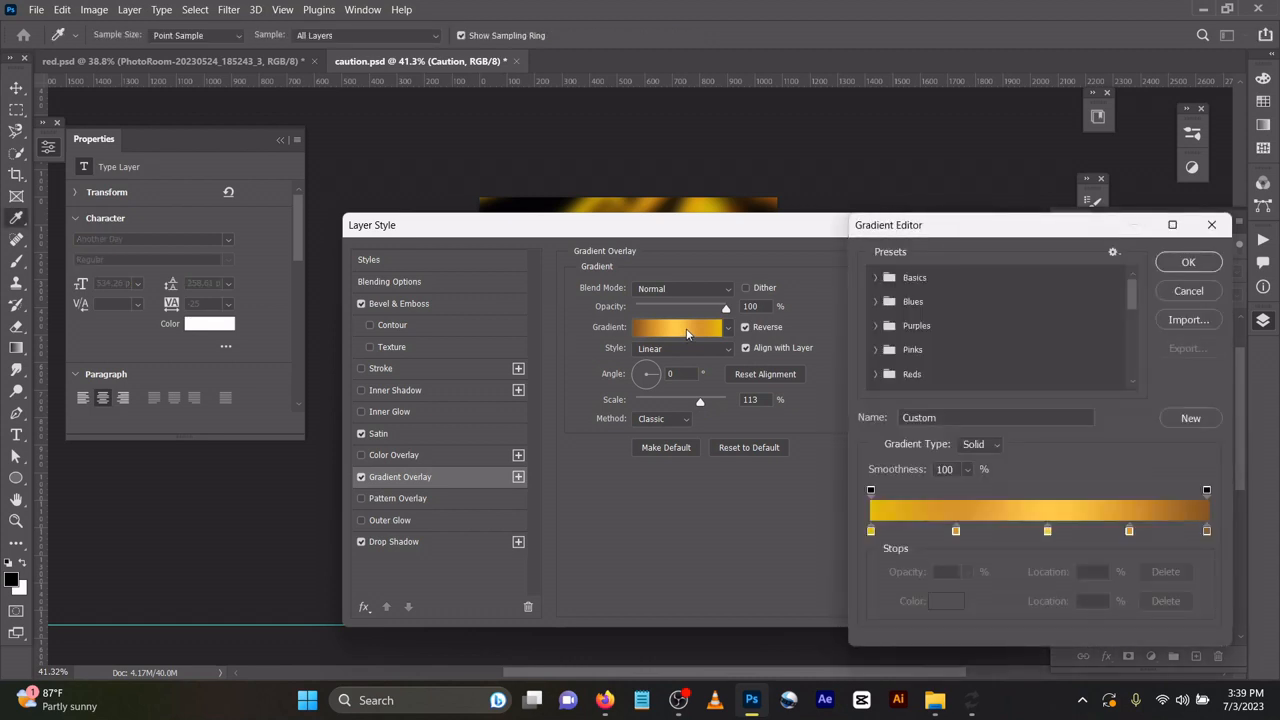
left_click(870, 531)
double_click(871, 531)
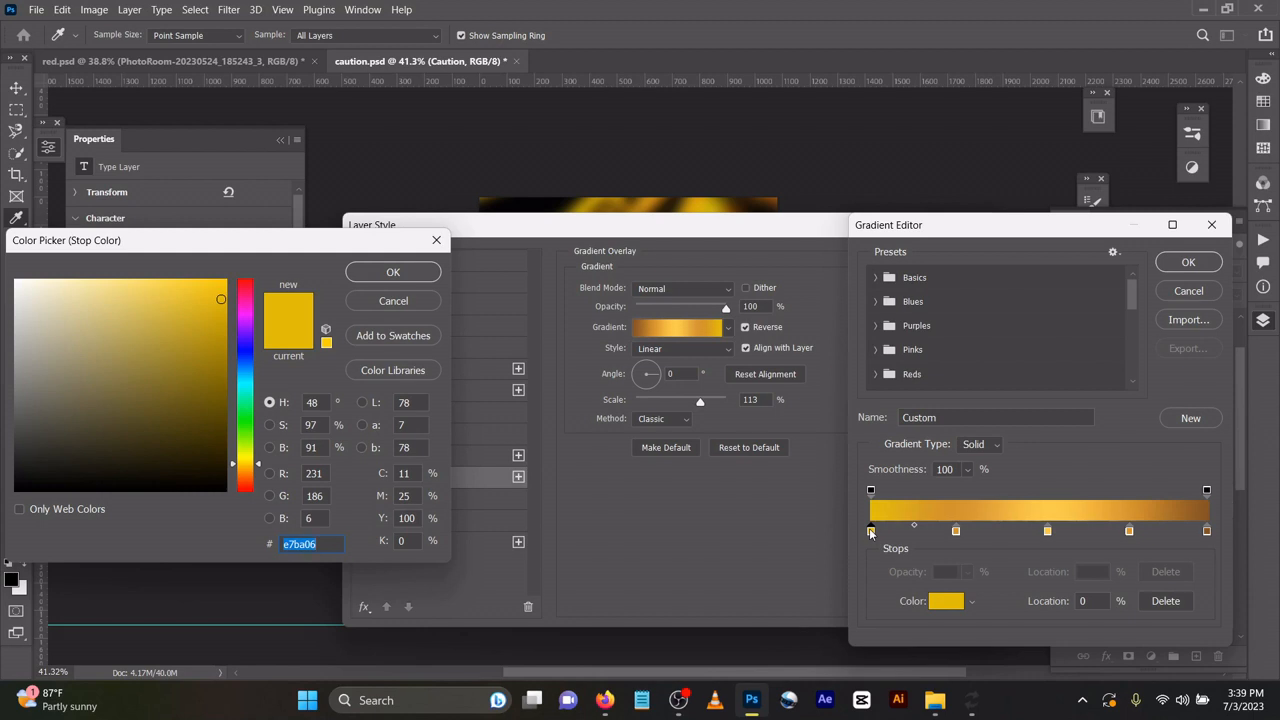
left_click(393, 272)
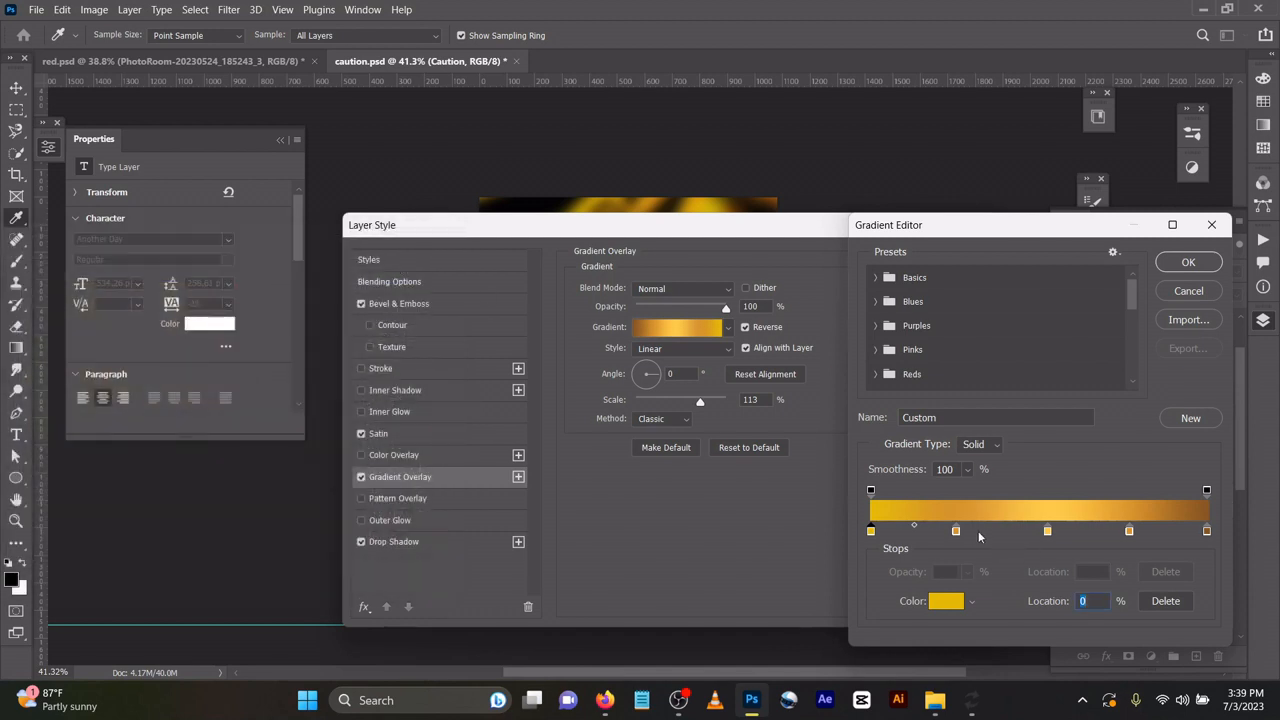
left_click(957, 532)
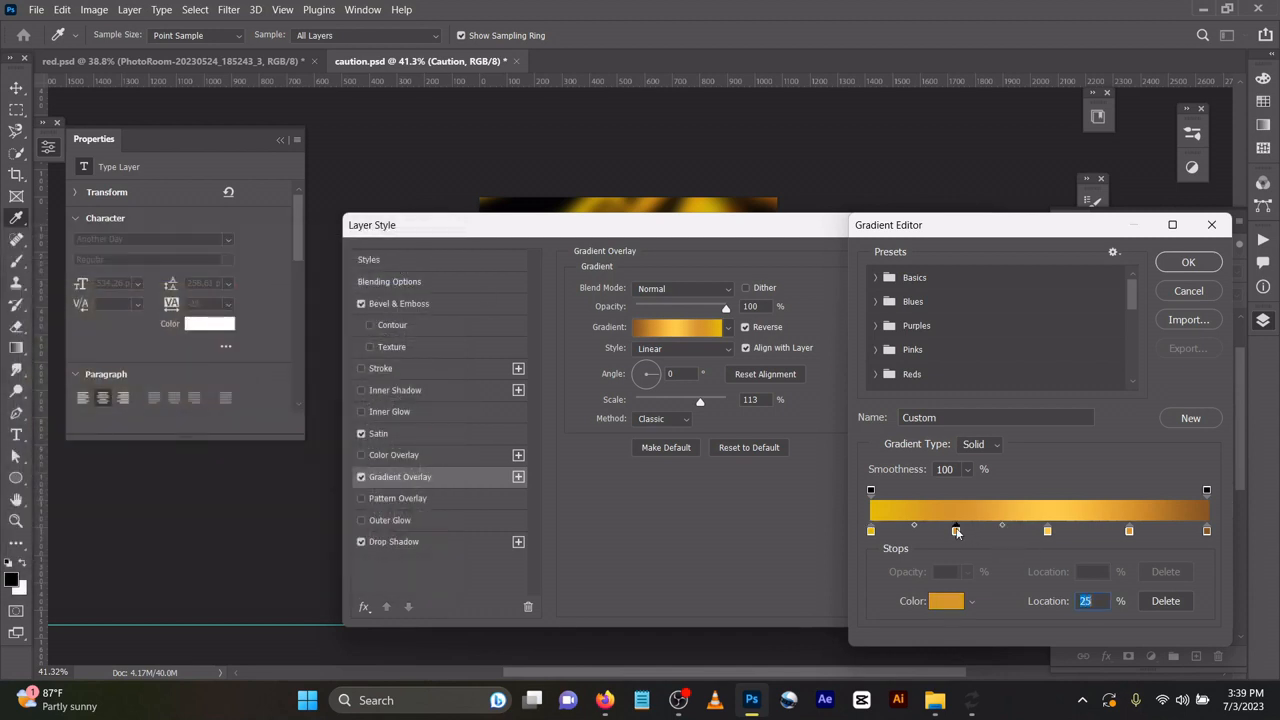
double_click(957, 532)
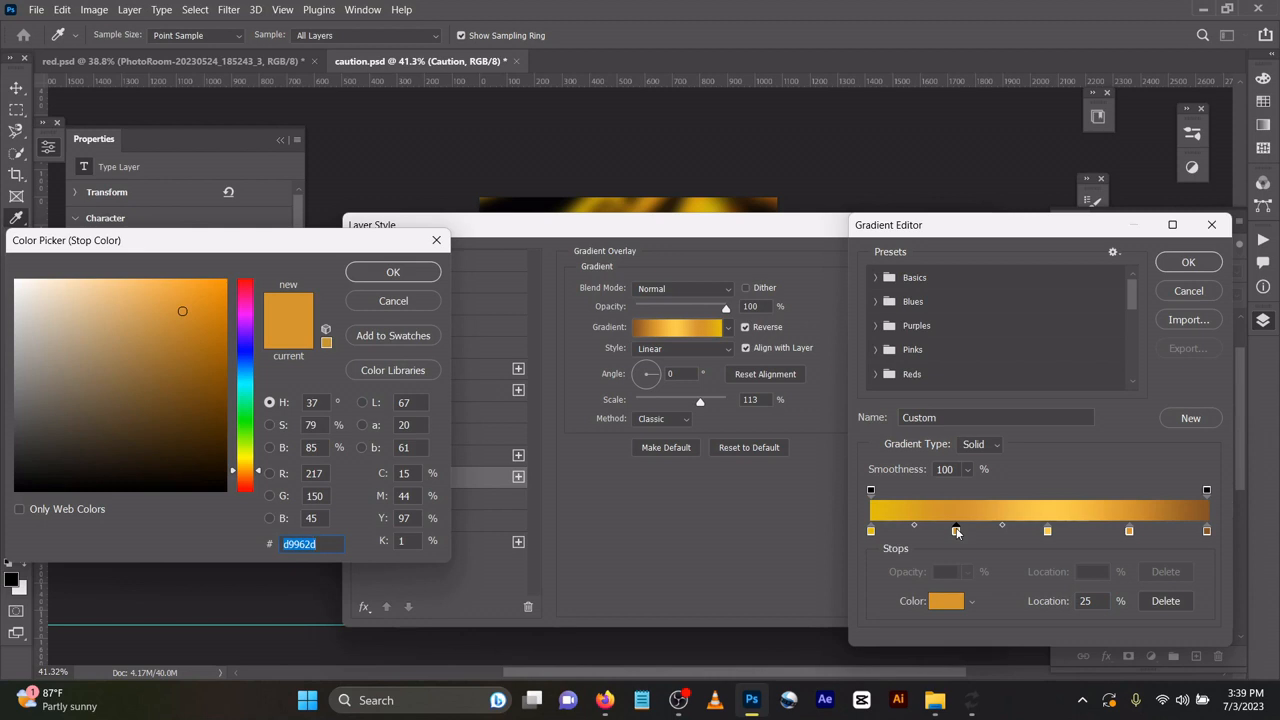
left_click(383, 274)
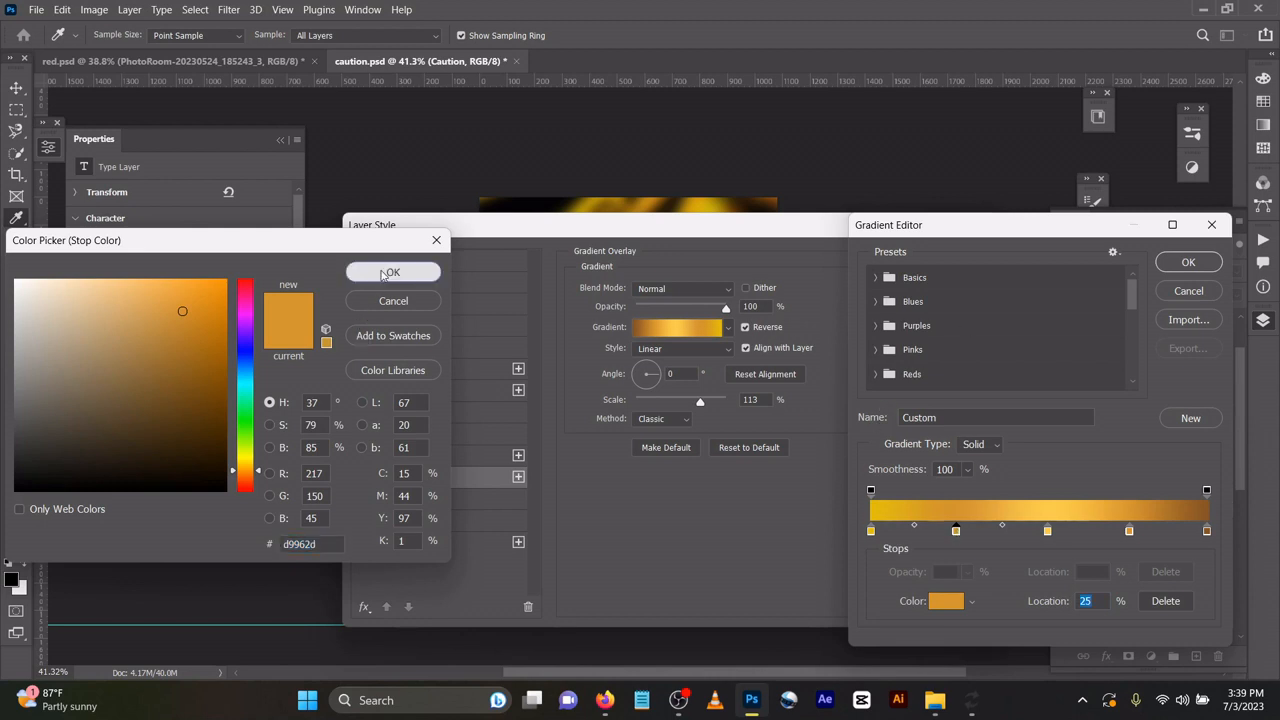
Examine the colors of the overlay gradient's stops at 53% and 77%
left_click(1047, 531)
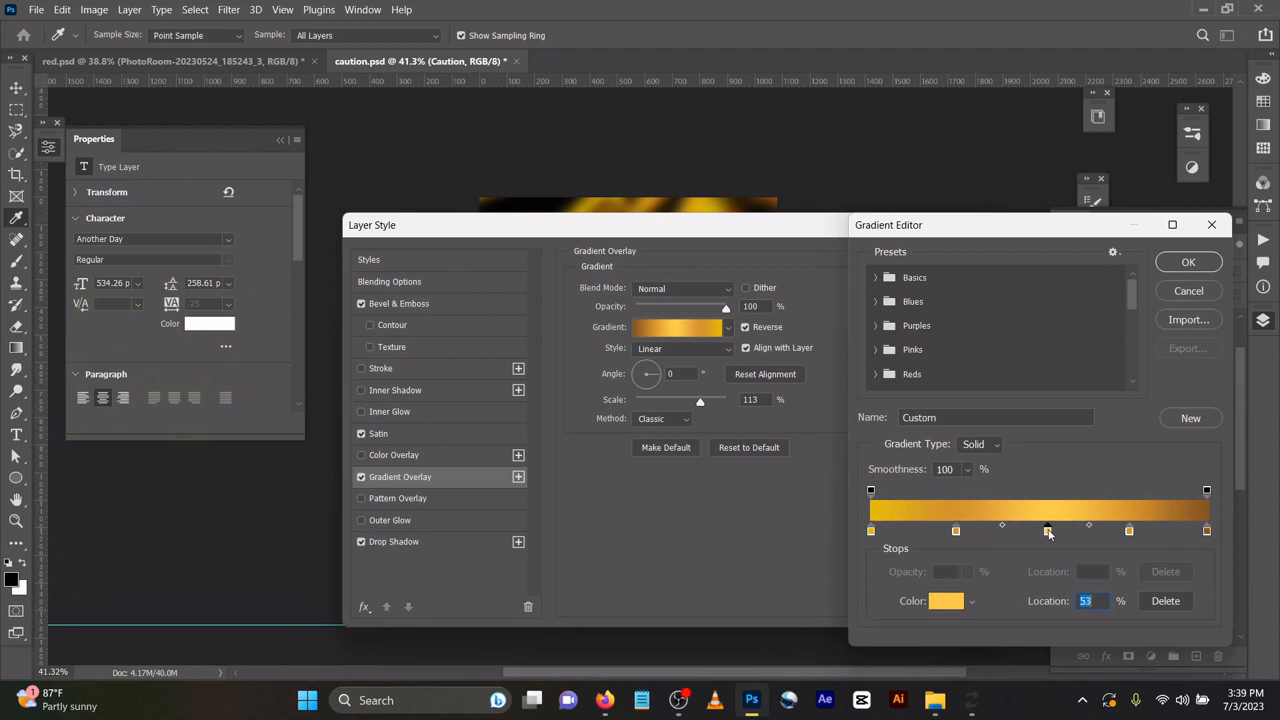
double_click(1048, 531)
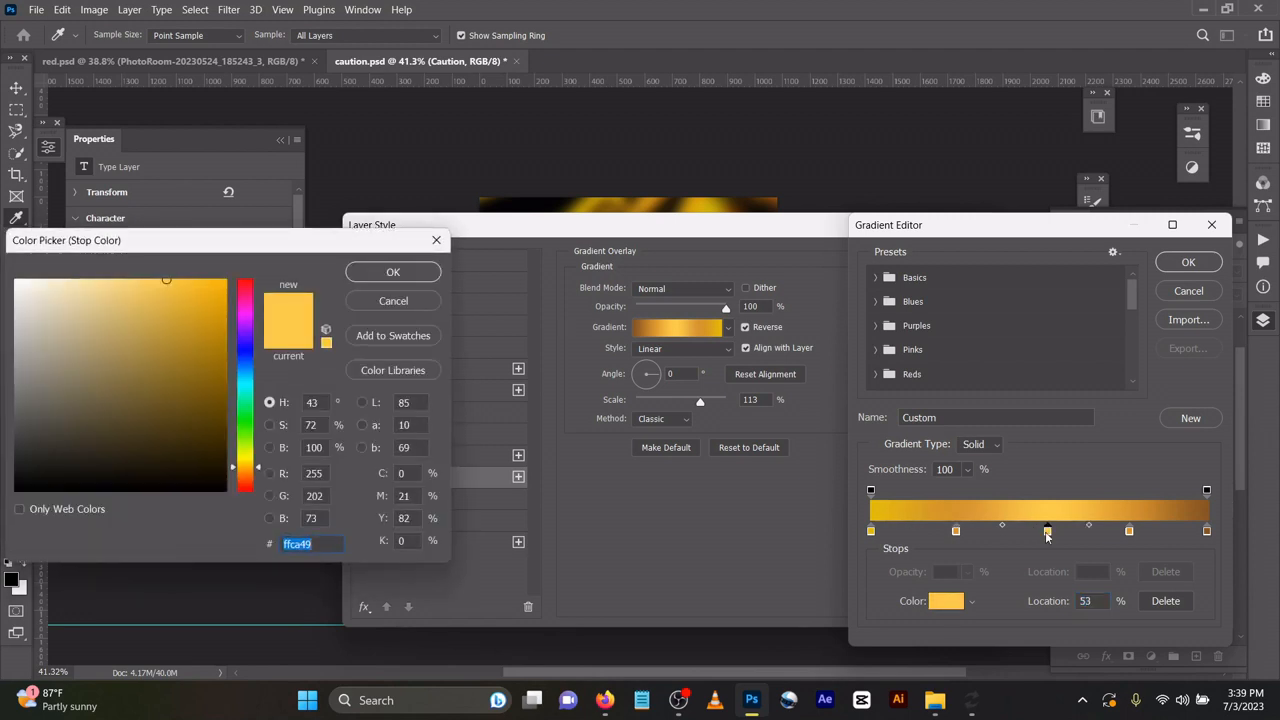
left_click(391, 280)
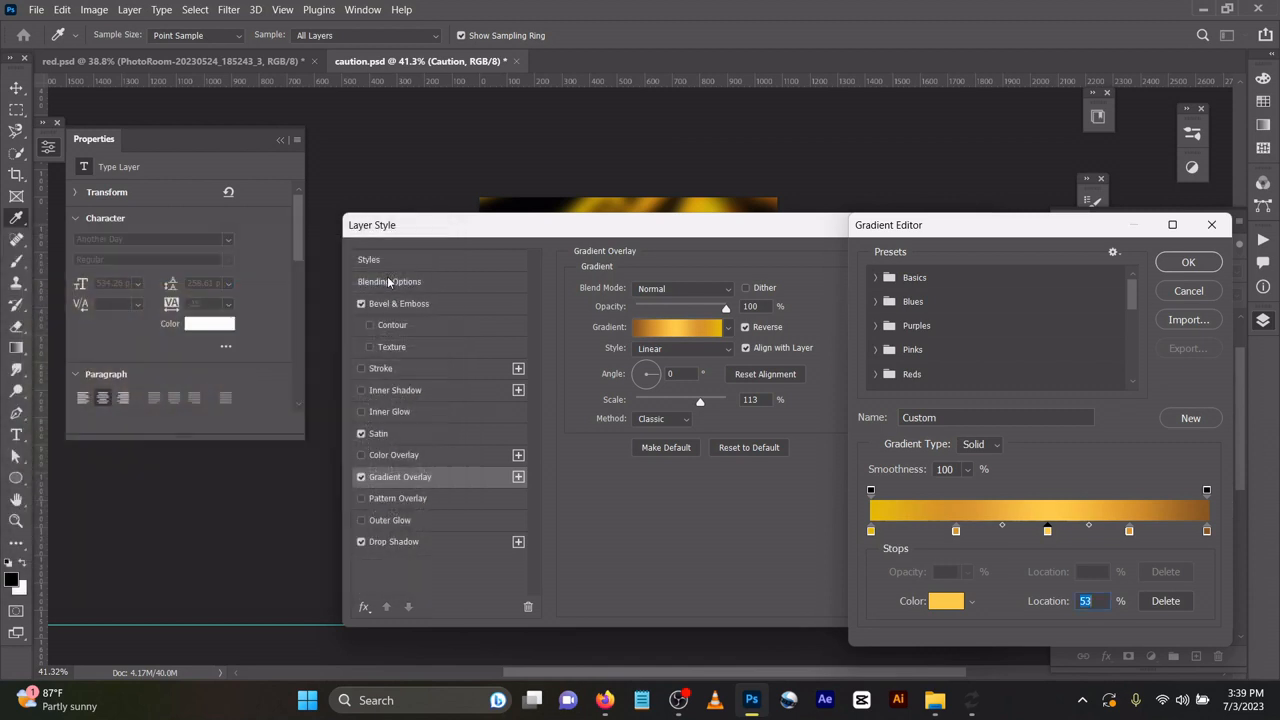
left_click(1130, 531)
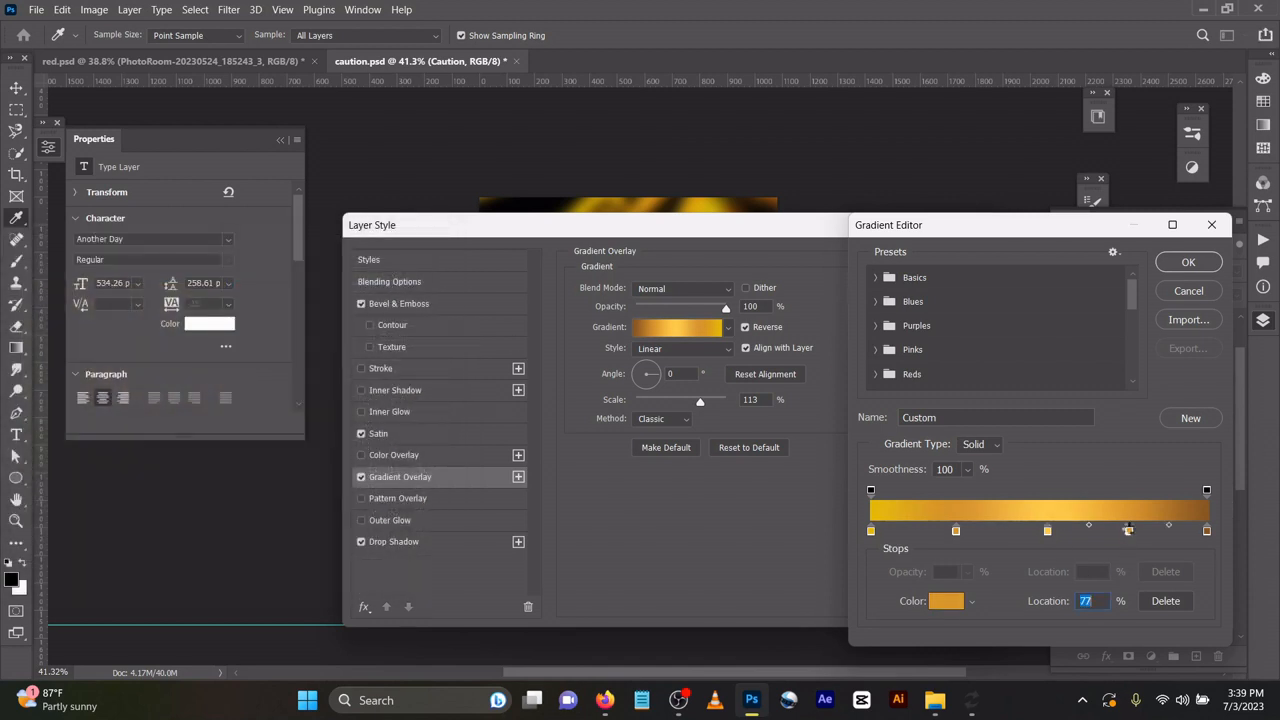
double_click(1130, 531)
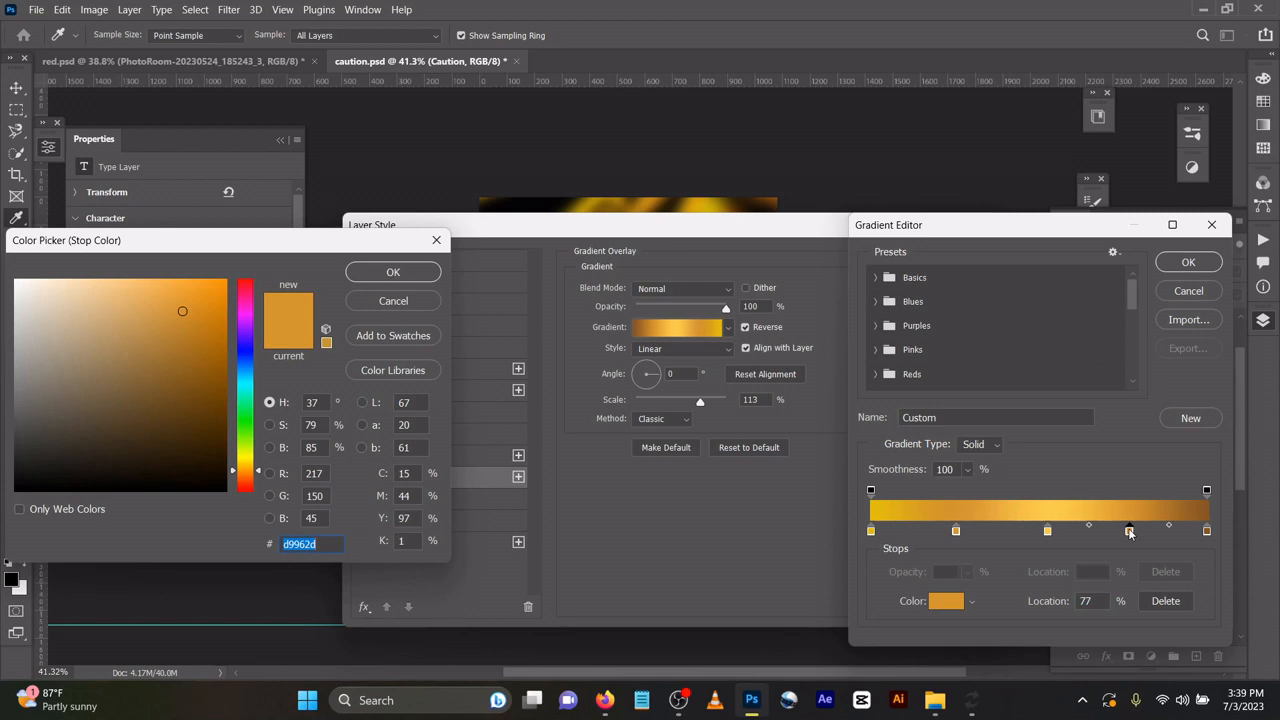
left_click(389, 279)
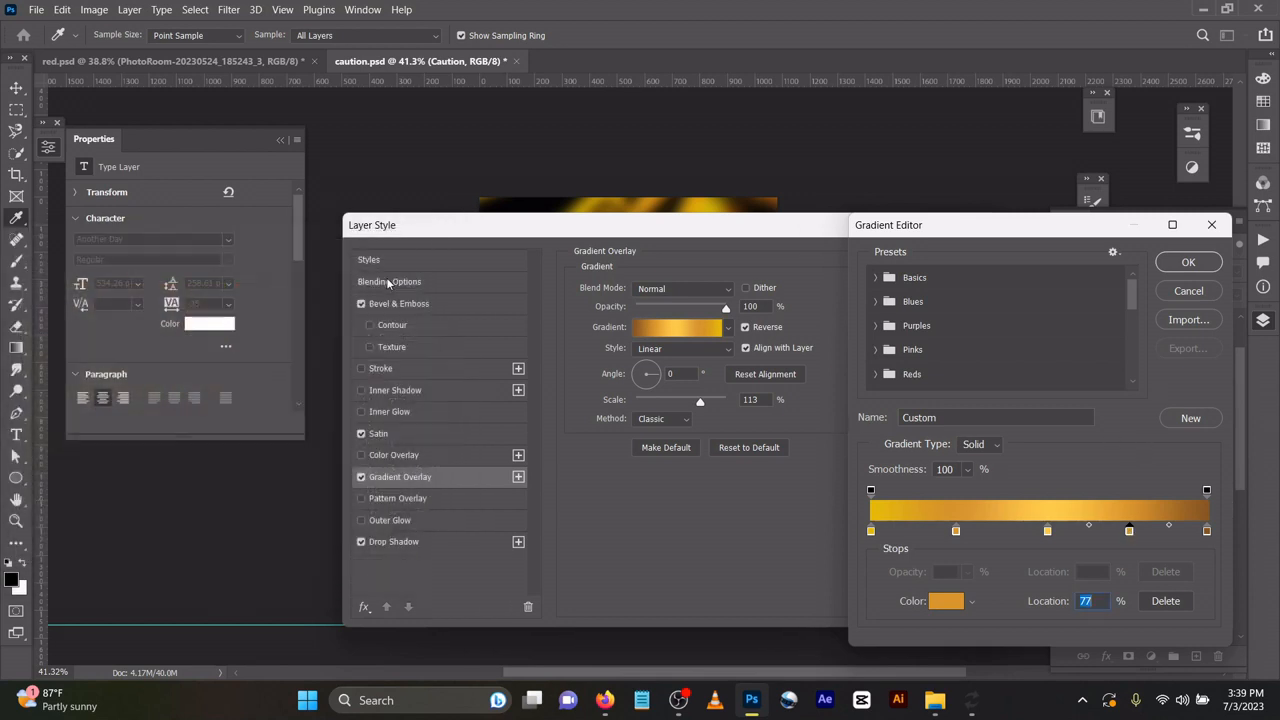
Examine the overlay gradient's end stop color and the Drop Shadow settings, then close the layer style unchanged
double_click(1207, 531)
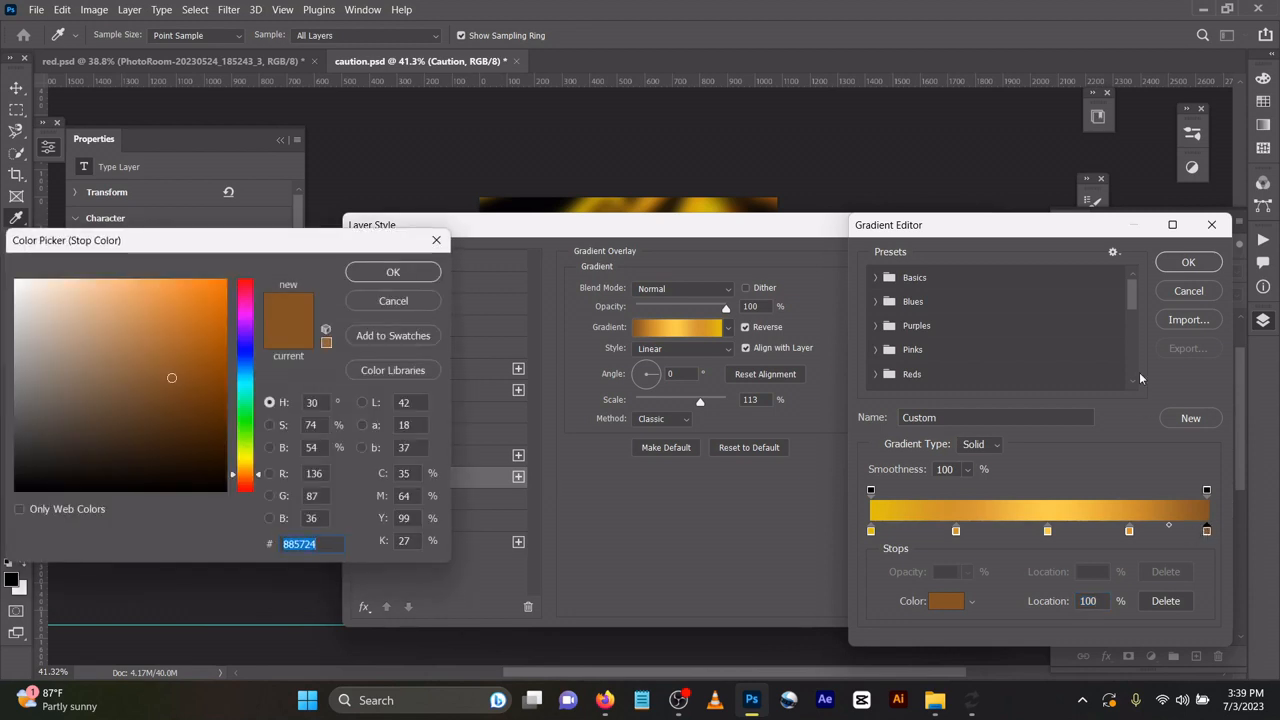
left_click(368, 279)
key("Return")
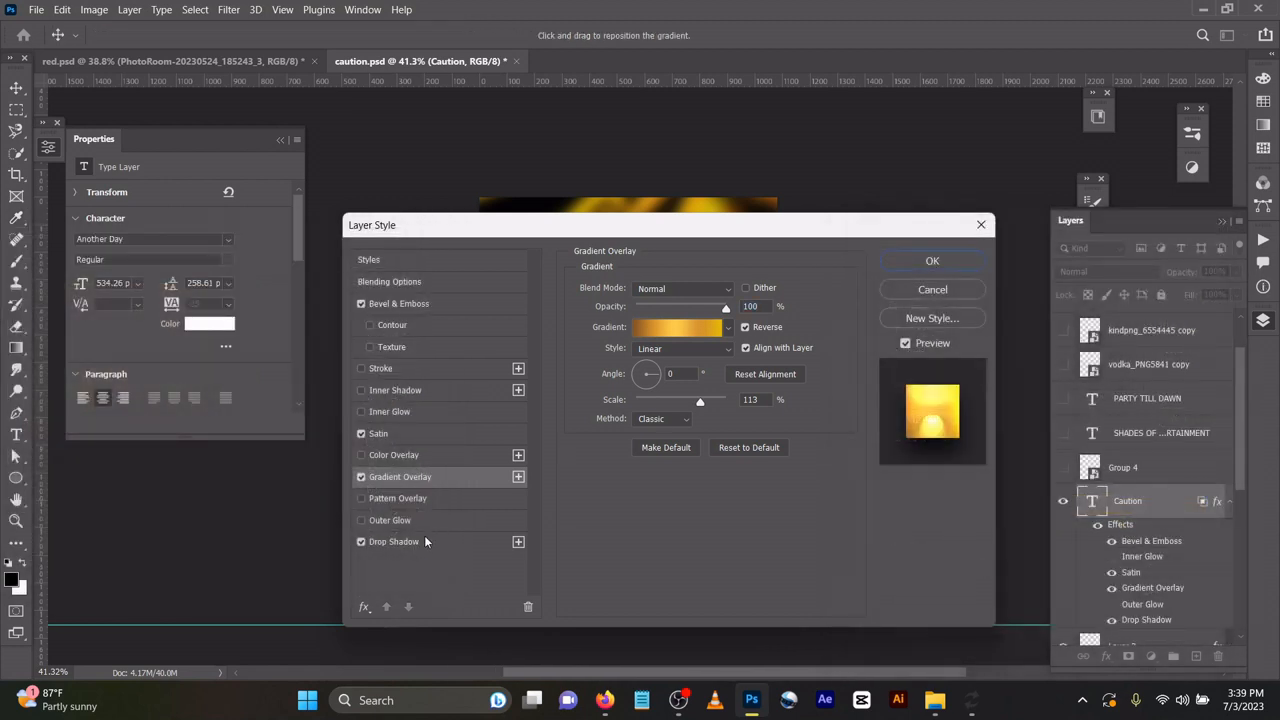
left_click(424, 540)
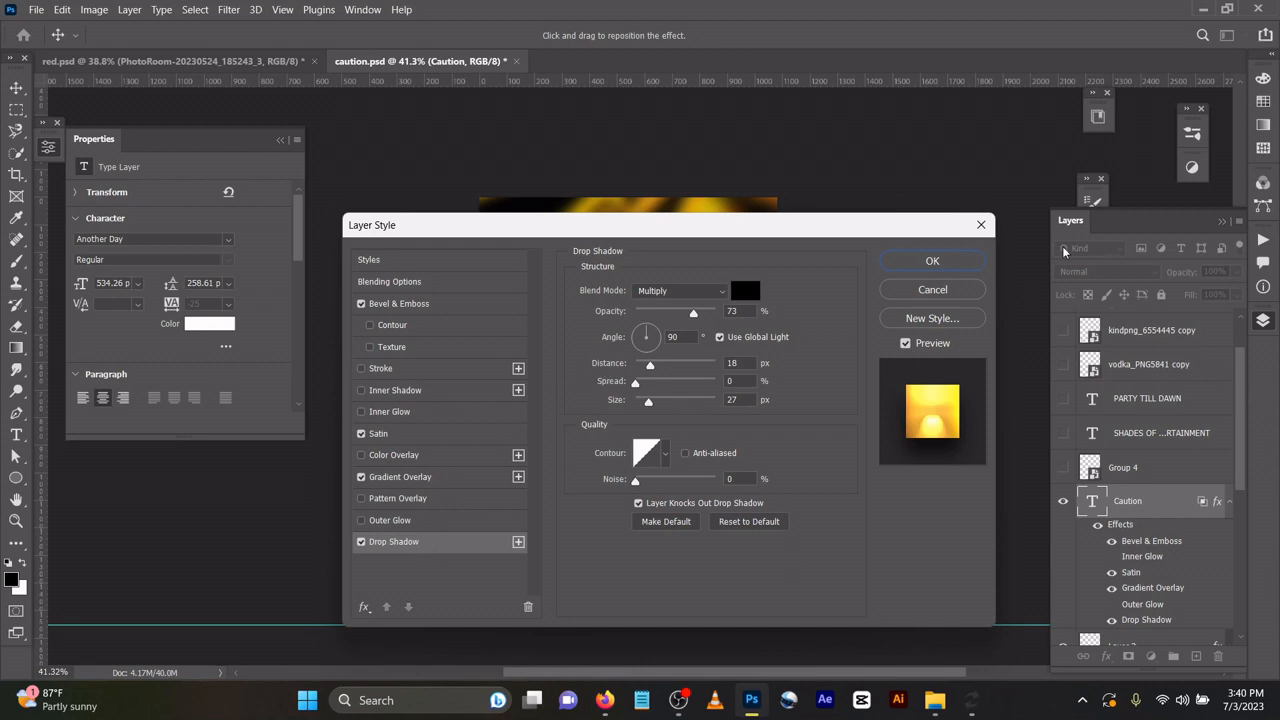
left_click(930, 261)
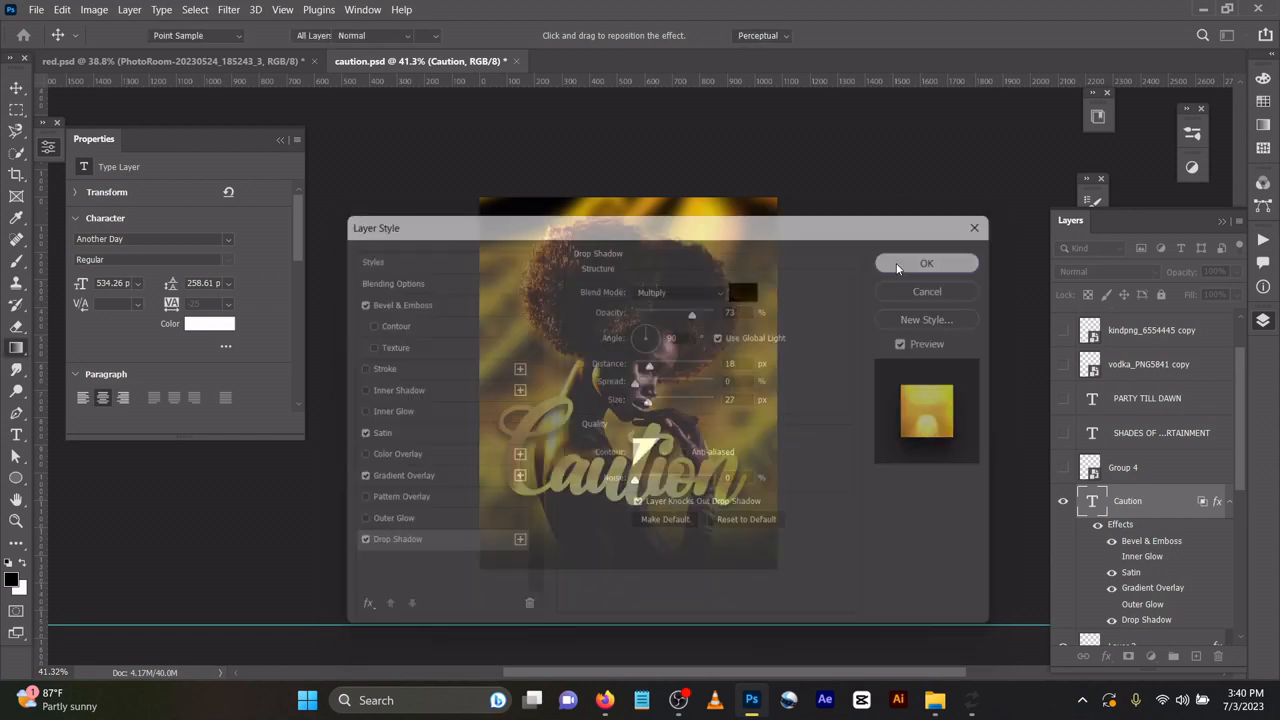
Show the Group 4 age badge, the SHADES OF and PARTY TILL DAWN text layers, and the vodka_PNG5841 copy layer
left_click(1063, 467)
left_click(1063, 433)
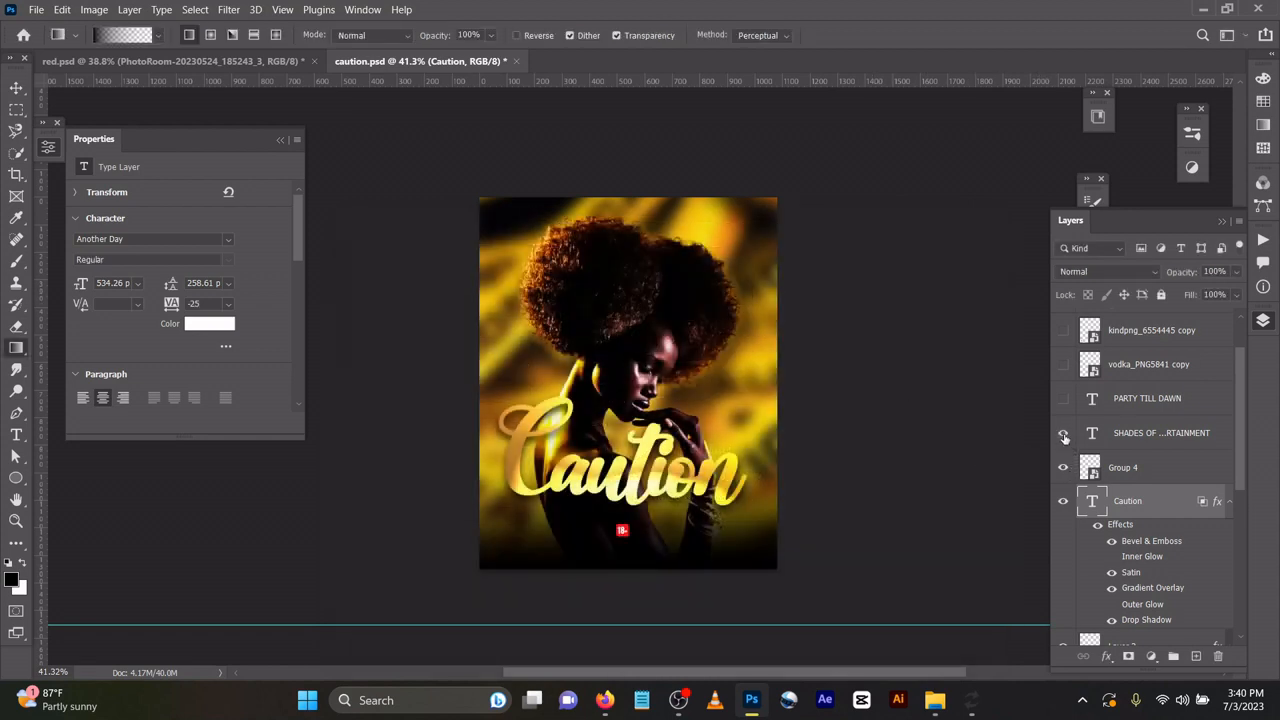
left_click(1064, 365)
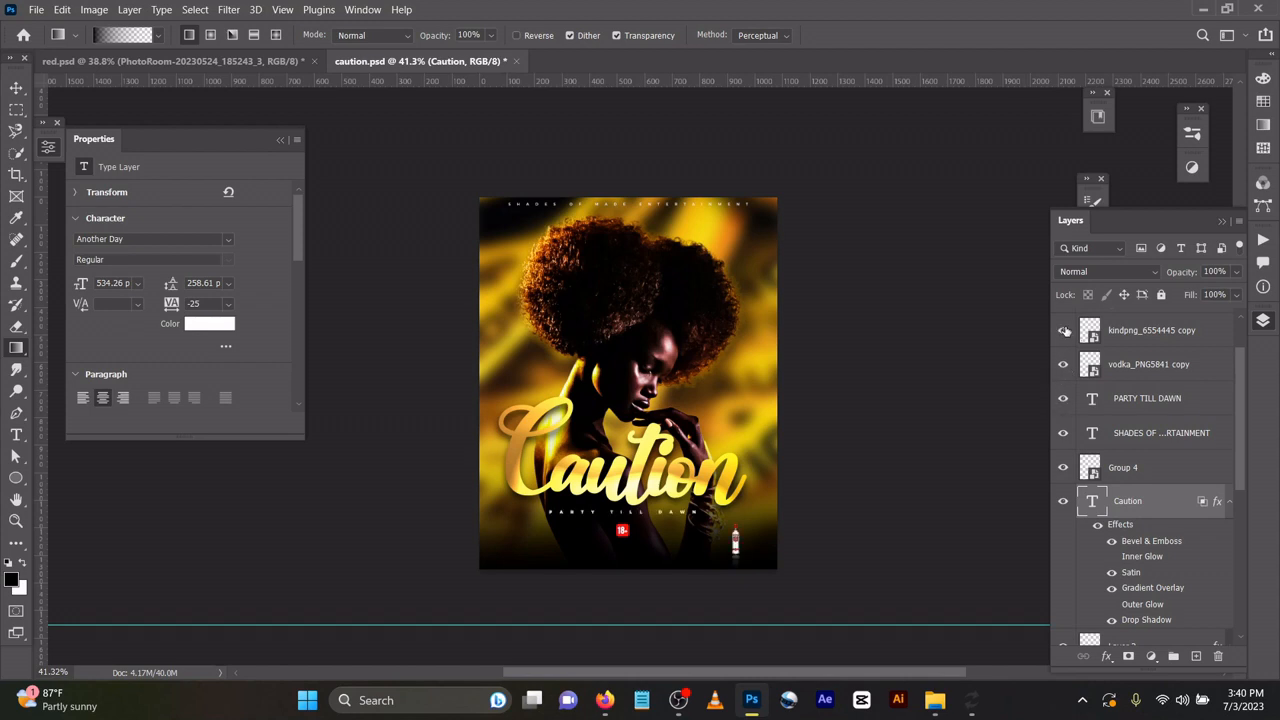